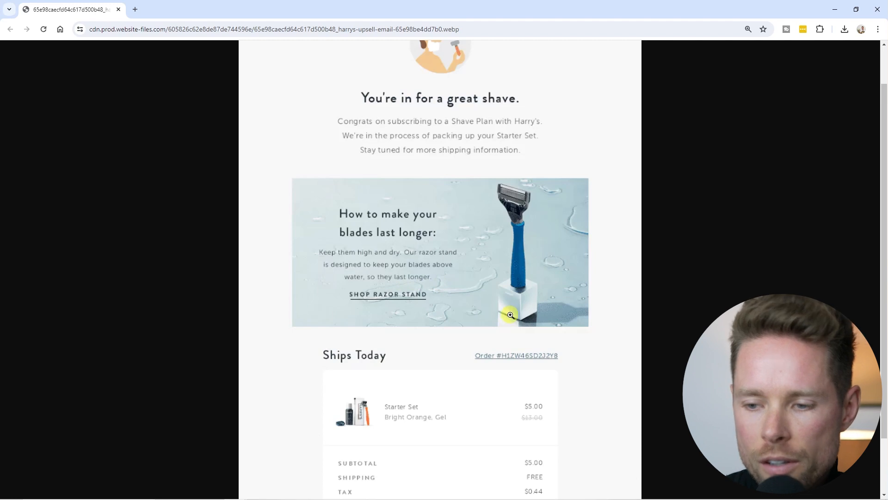
Step: Examine the Harry's order email example, including the razor stand upsell and the order summary
{"action": "scroll", "coordinate": [499, 300], "scroll_direction": "up", "scroll_amount": 1}
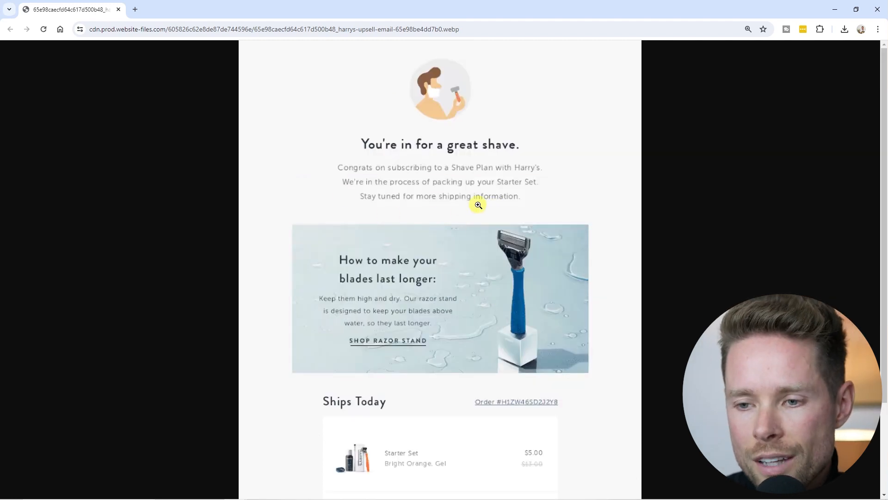
{"action": "scroll", "coordinate": [514, 230], "scroll_direction": "down", "scroll_amount": 1}
{"action": "scroll", "coordinate": [514, 230], "scroll_direction": "down", "scroll_amount": 2}
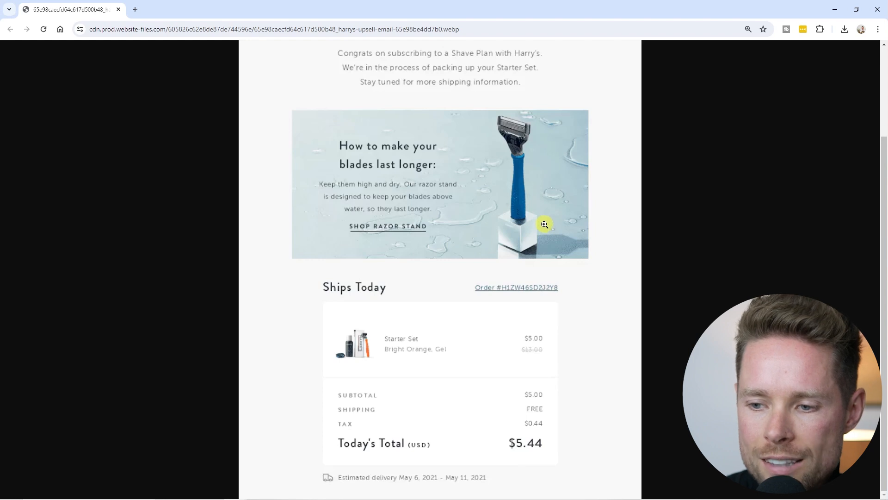
Step: Highlight the search query "post purchase email examples" on the Google results page and dismiss its suggestions
{"action": "triple_click", "coordinate": [140, 70]}
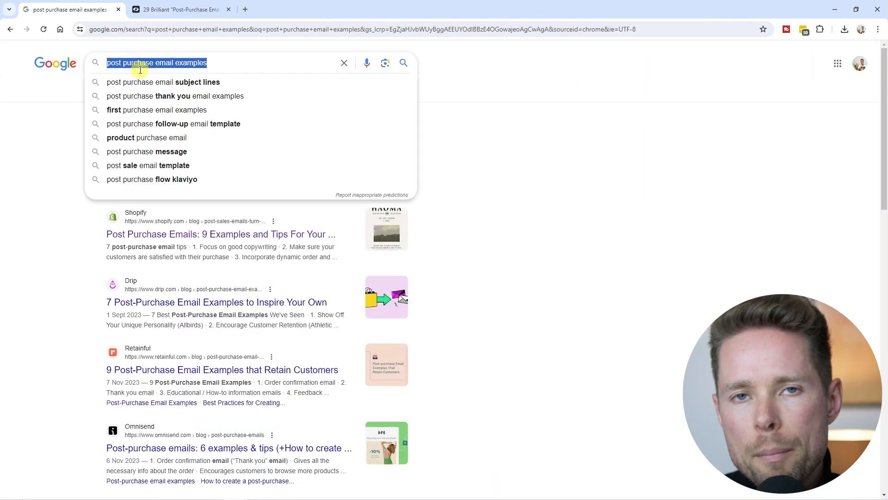
{"action": "left_click_drag", "start_coordinate": [249, 63], "coordinate": [95, 62]}
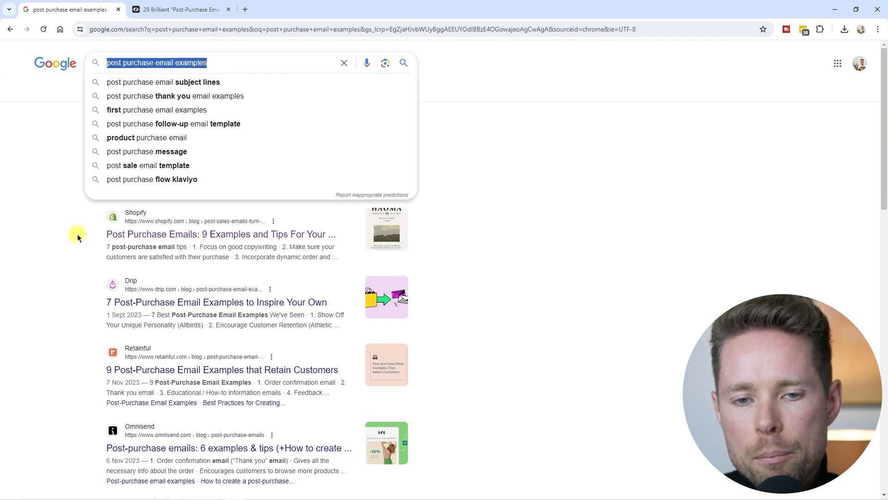
{"action": "left_click", "coordinate": [93, 190]}
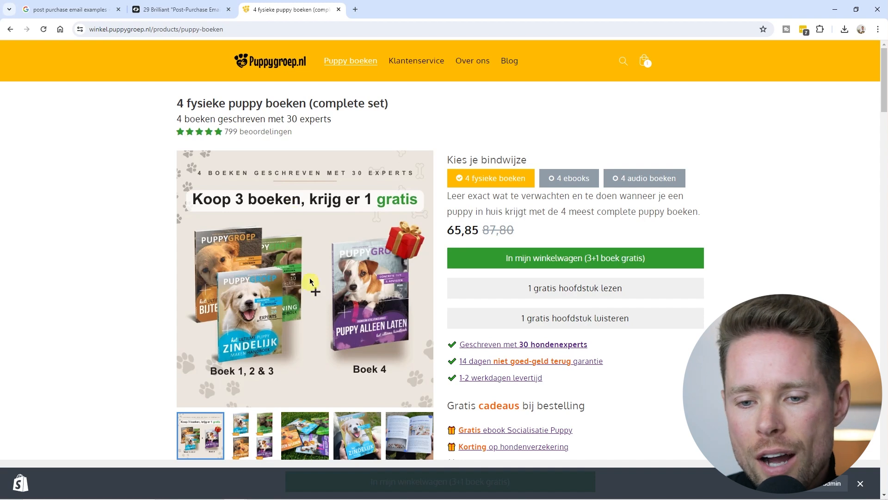
Step: Examine the "4 fysieke puppy boeken" product page, highlighting the review rating beneath the title
{"action": "scroll", "coordinate": [313, 287], "scroll_direction": "down", "scroll_amount": 1}
{"action": "scroll", "coordinate": [329, 297], "scroll_direction": "up", "scroll_amount": 1}
{"action": "left_click_drag", "start_coordinate": [295, 134], "coordinate": [176, 135]}
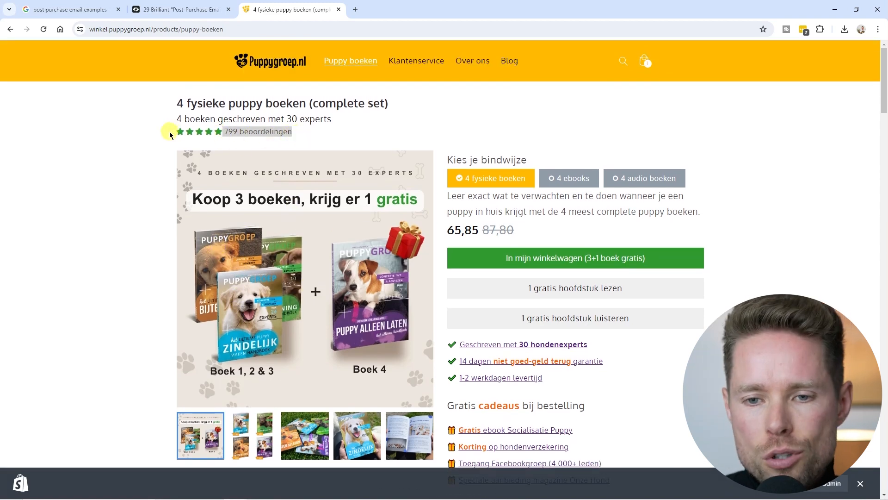
{"action": "scroll", "coordinate": [238, 223], "scroll_direction": "down", "scroll_amount": 3}
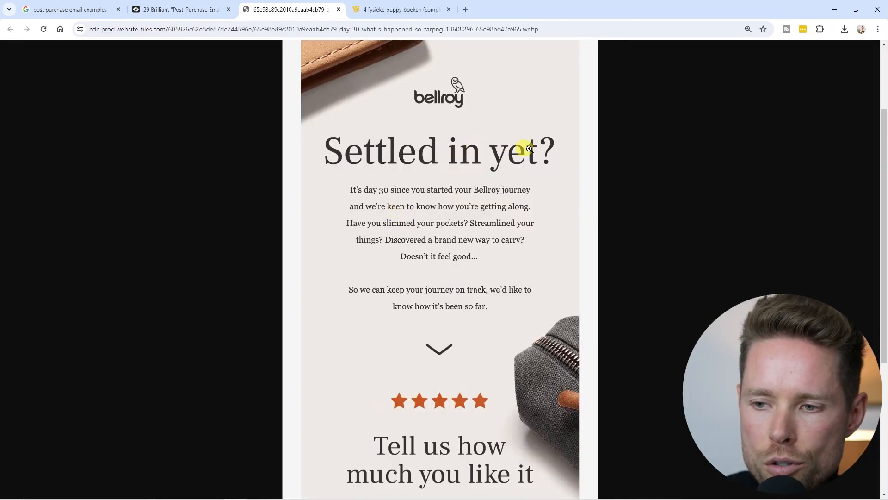
Step: Read through Bellroy's day 30 review request email and highlight the "post purchase email examples" search query
{"action": "scroll", "coordinate": [536, 204], "scroll_direction": "down", "scroll_amount": 1}
{"action": "scroll", "coordinate": [523, 206], "scroll_direction": "down", "scroll_amount": 5}
{"action": "scroll", "coordinate": [482, 216], "scroll_direction": "up", "scroll_amount": 6}
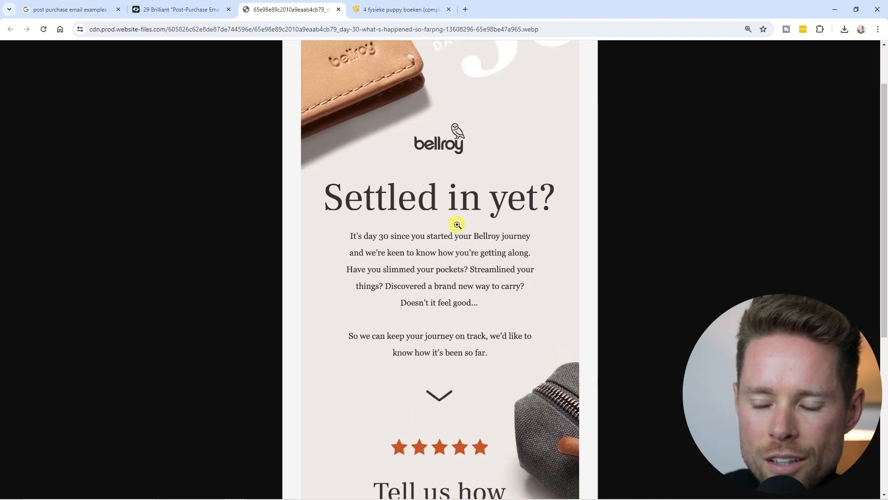
{"action": "scroll", "coordinate": [458, 226], "scroll_direction": "down", "scroll_amount": 2}
{"action": "scroll", "coordinate": [458, 228], "scroll_direction": "down", "scroll_amount": 3}
{"action": "scroll", "coordinate": [449, 421], "scroll_direction": "up", "scroll_amount": 1}
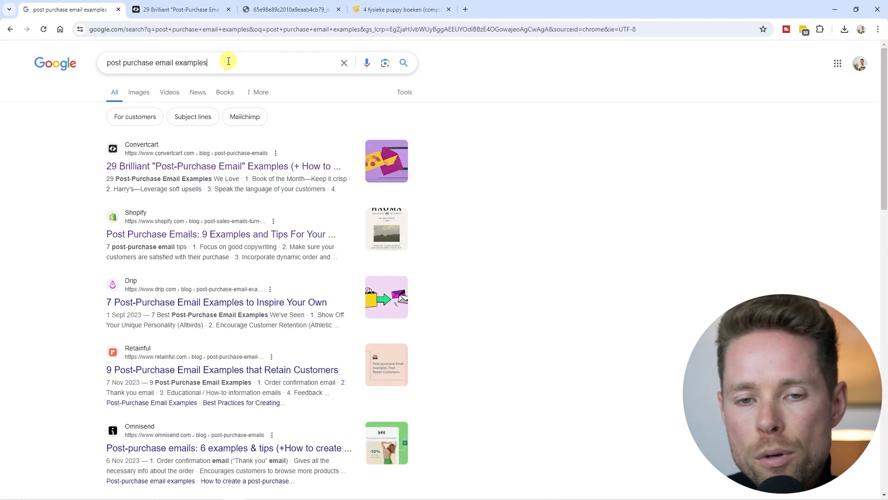
{"action": "left_click_drag", "start_coordinate": [226, 61], "coordinate": [94, 66]}
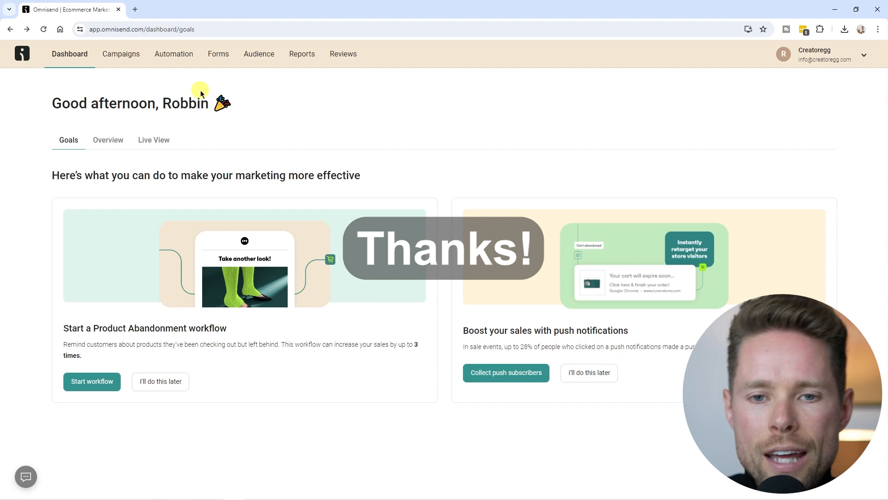
Step: Start a new automation workflow in Omnisend and search the pre-built workflows for "post"
{"action": "left_click", "coordinate": [183, 55]}
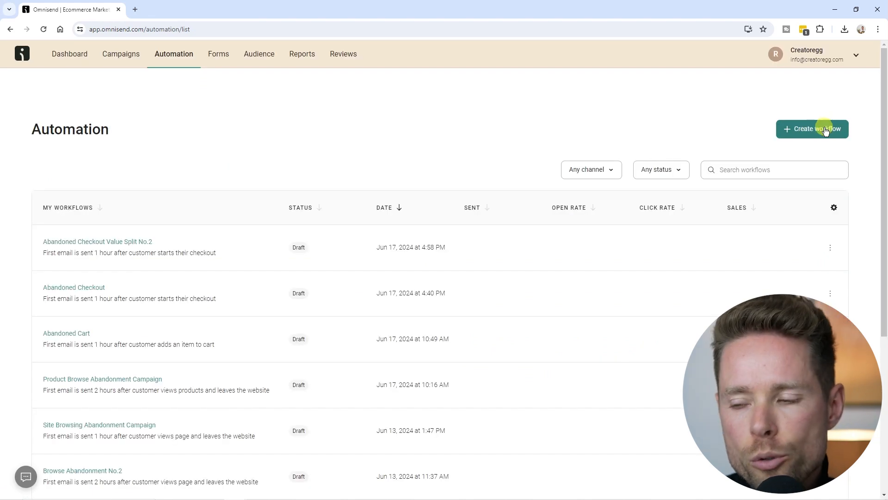
{"action": "left_click", "coordinate": [827, 133]}
{"action": "left_click", "coordinate": [353, 149]}
{"action": "type", "text": "post"}
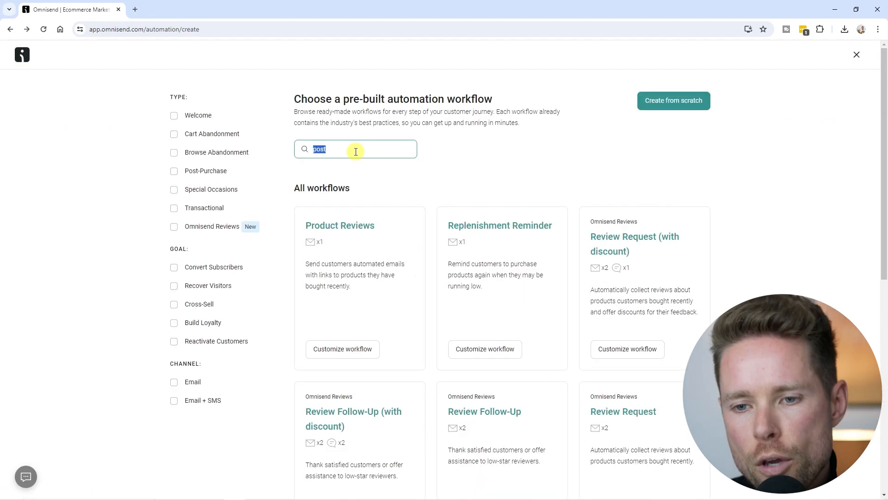
{"action": "left_click_drag", "start_coordinate": [290, 100], "coordinate": [321, 152]}
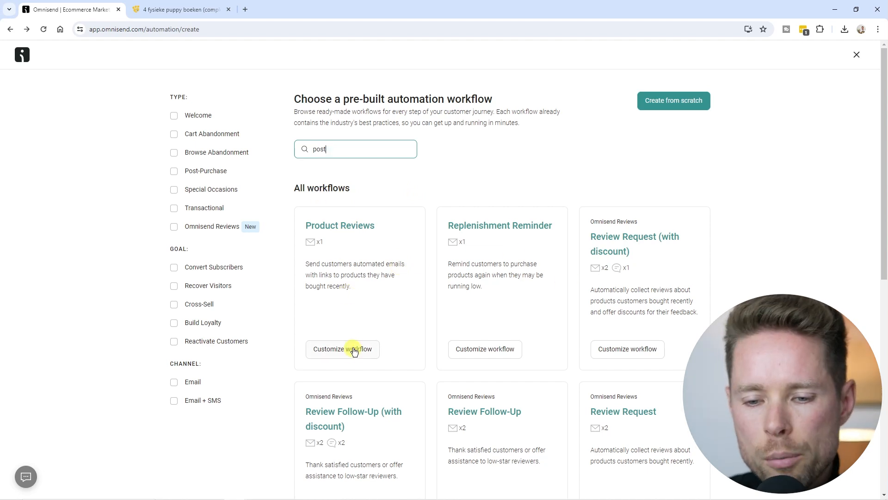
Step: Customize the pre-built Product Reviews workflow and open the content of its "What did you think of your recent purchase?" email
{"action": "left_click", "coordinate": [338, 353]}
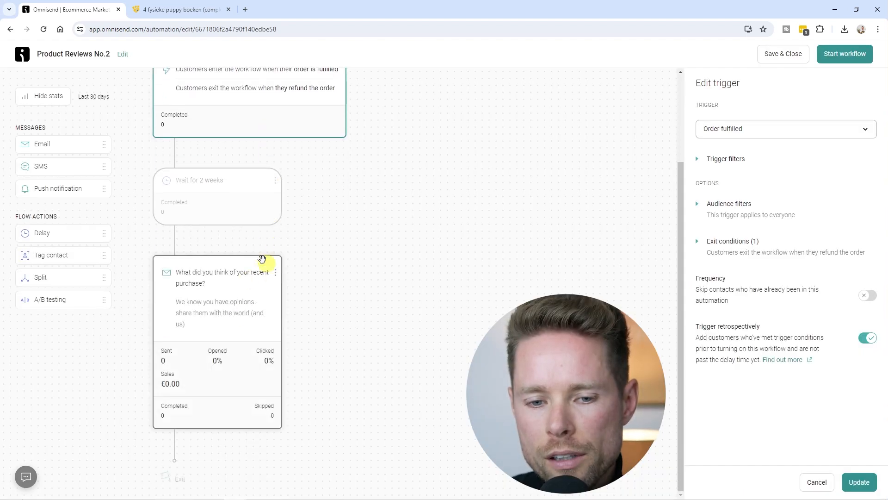
{"action": "left_click", "coordinate": [245, 314]}
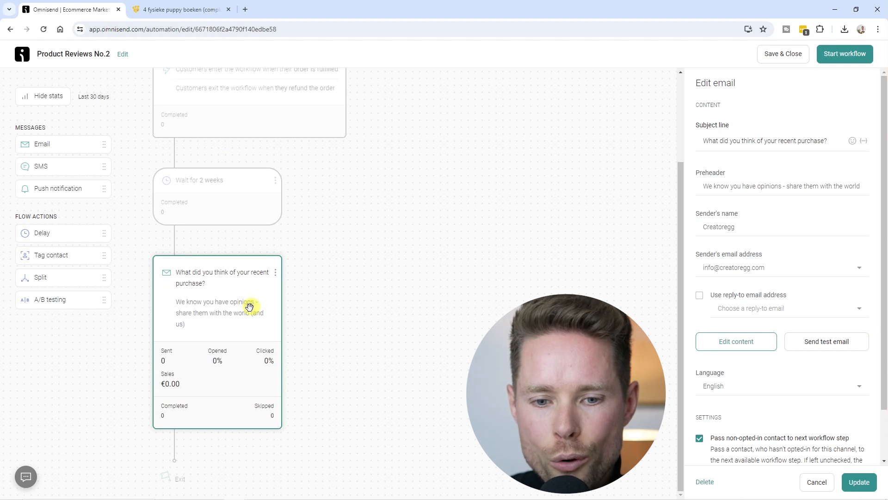
{"action": "scroll", "coordinate": [752, 344], "scroll_direction": "down", "scroll_amount": 2}
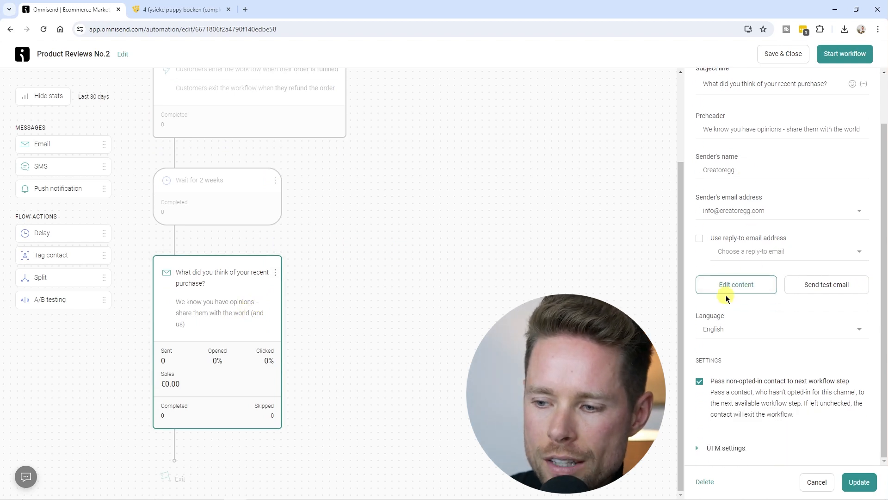
{"action": "left_click", "coordinate": [725, 284]}
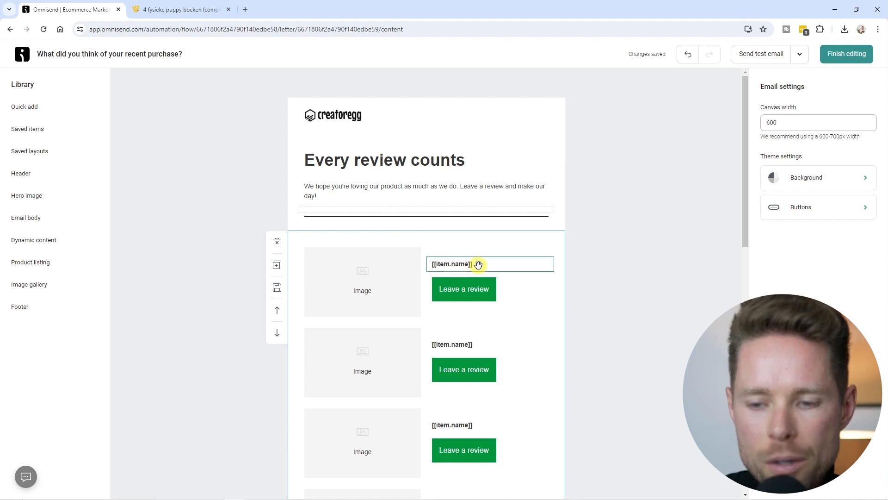
Step: Inspect the first [[item.name]] text in the product block and preview the email with a contact's data
{"action": "left_click", "coordinate": [456, 263]}
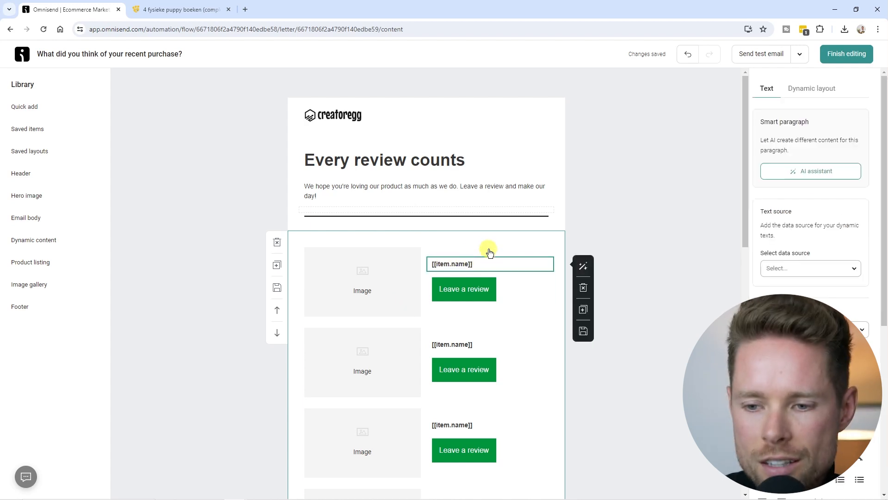
{"action": "left_click", "coordinate": [421, 241]}
{"action": "left_click", "coordinate": [444, 238]}
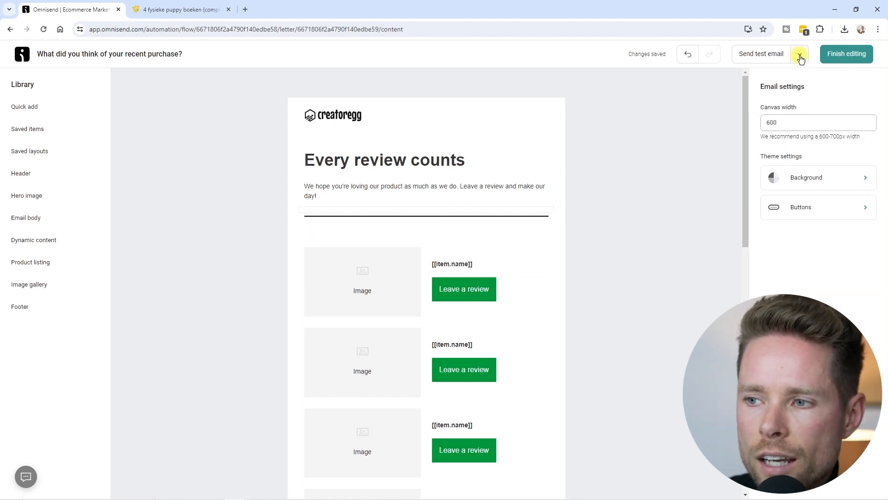
{"action": "left_click", "coordinate": [801, 58]}
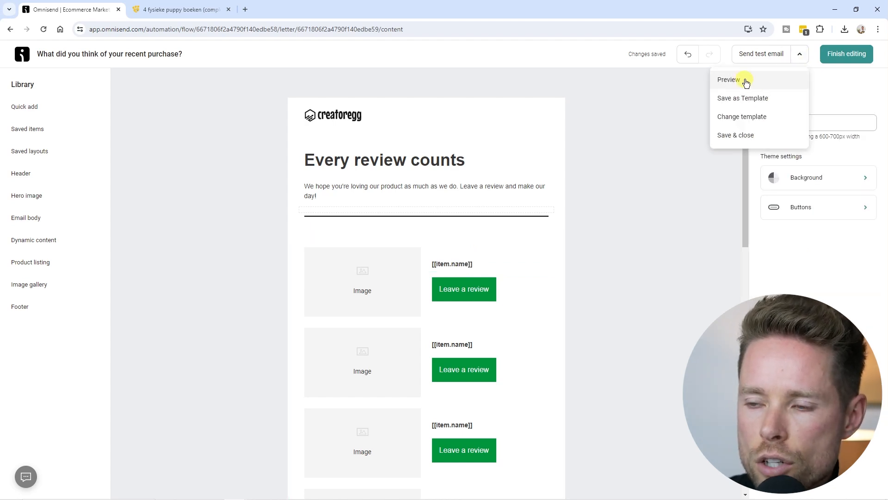
{"action": "left_click", "coordinate": [737, 83]}
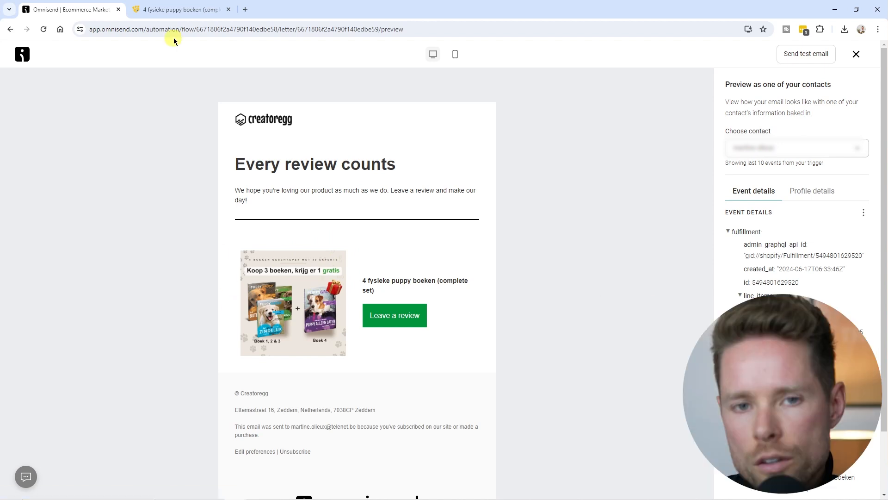
Step: Compare the email preview with the puppy books product page and highlight the product title there
{"action": "left_click", "coordinate": [176, 9]}
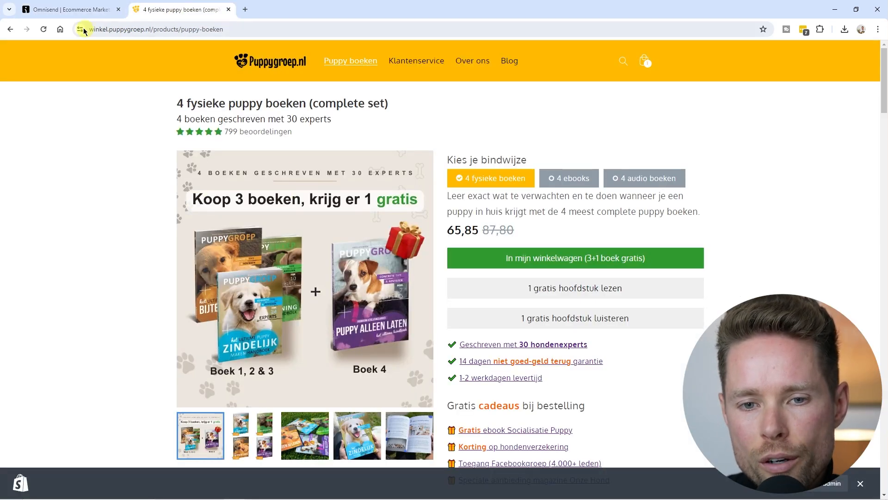
{"action": "key", "text": "ctrl+shift+Tab"}
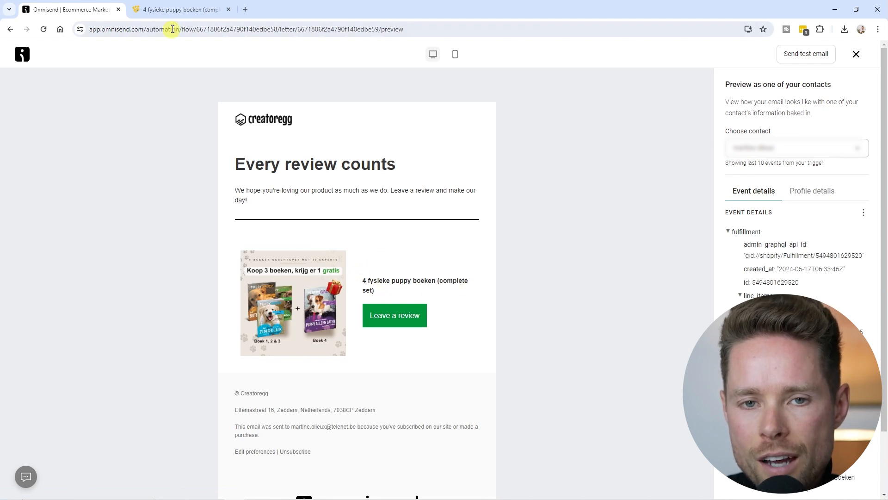
{"action": "left_click", "coordinate": [180, 9]}
{"action": "left_click_drag", "start_coordinate": [175, 103], "coordinate": [378, 104]}
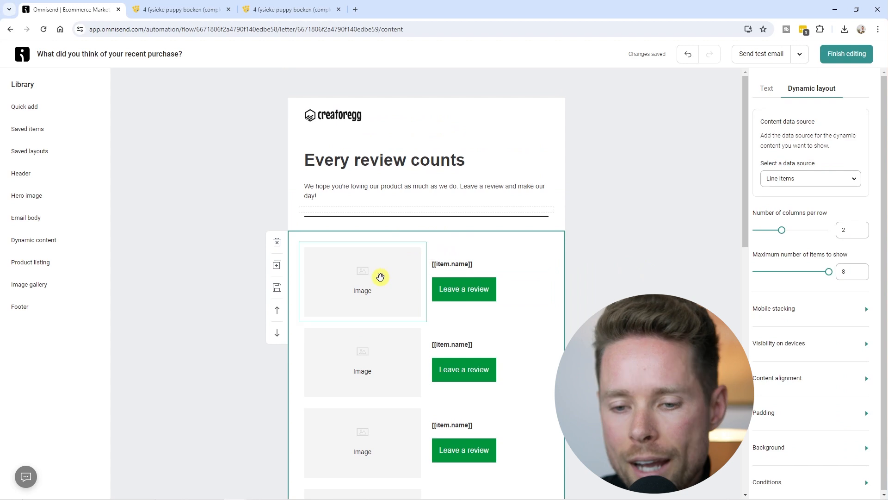
Step: Inspect the first dynamic product image and look through the available data sources for it
{"action": "left_click", "coordinate": [381, 280]}
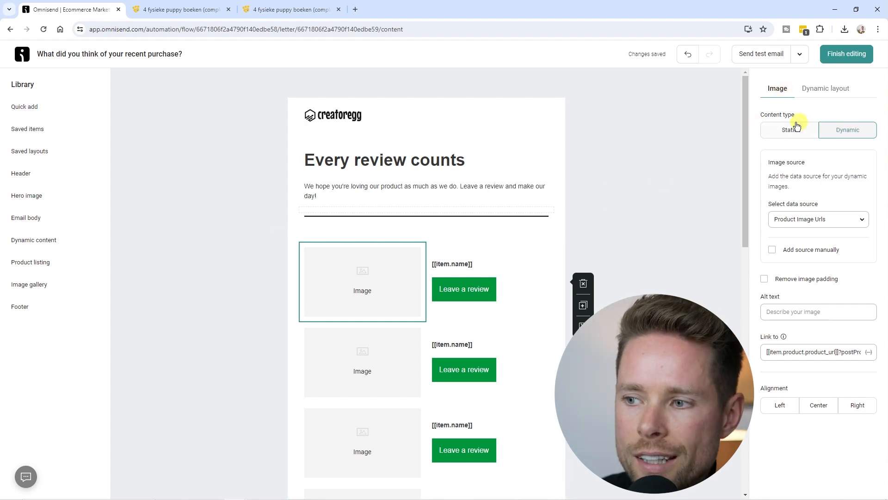
{"action": "left_click", "coordinate": [845, 225]}
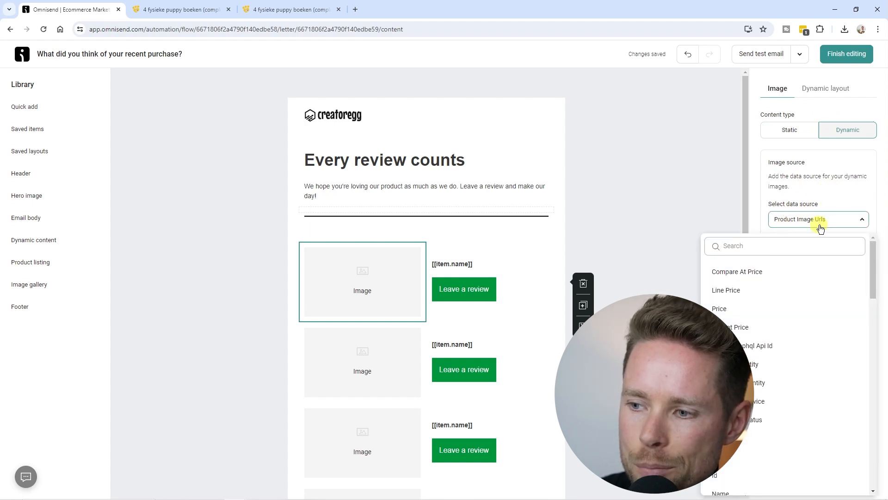
{"action": "left_click_drag", "start_coordinate": [872, 250], "coordinate": [872, 287]}
{"action": "left_click", "coordinate": [838, 224]}
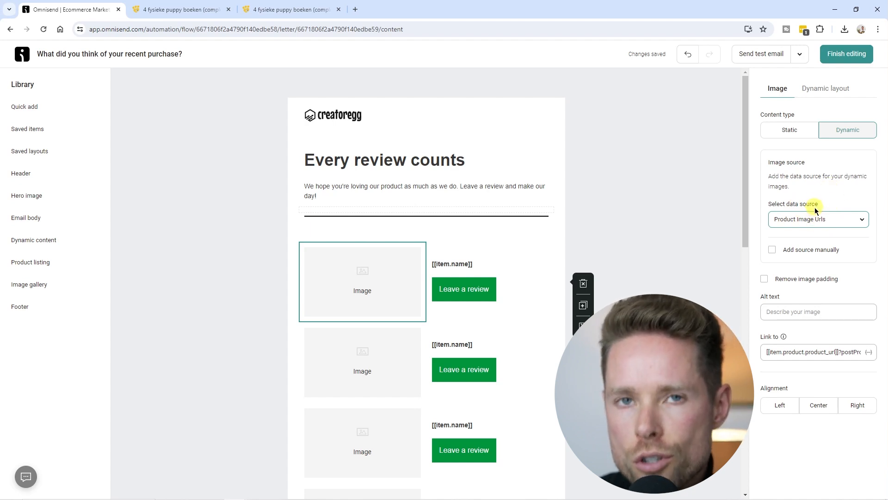
Step: Inspect the dynamic layout settings of the first [[item.name]] text and look through its content data sources
{"action": "left_click", "coordinate": [459, 265]}
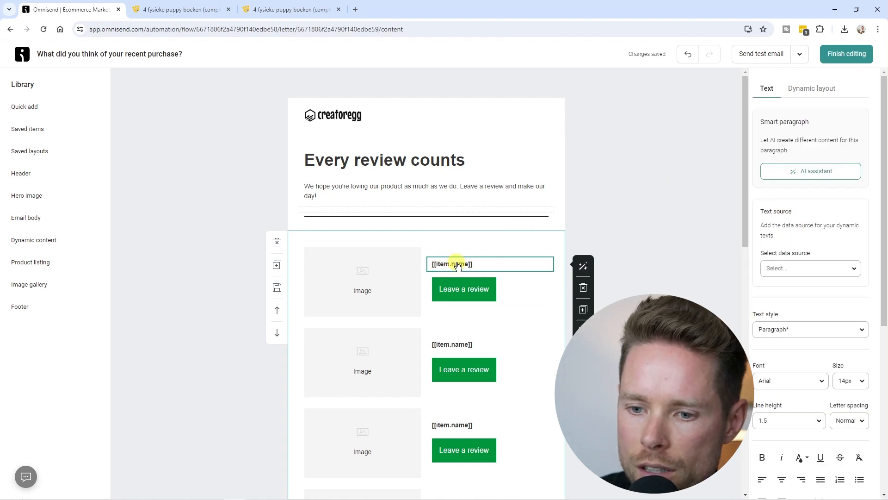
{"action": "left_click", "coordinate": [823, 93]}
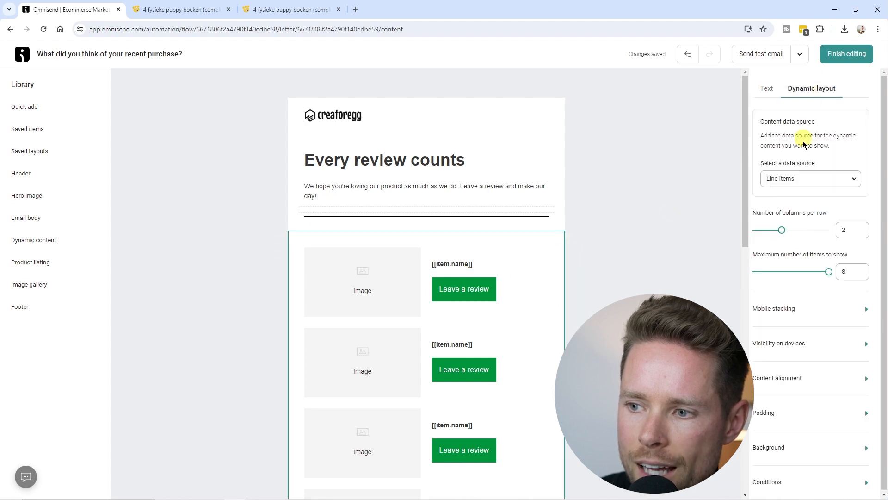
{"action": "left_click", "coordinate": [803, 180]}
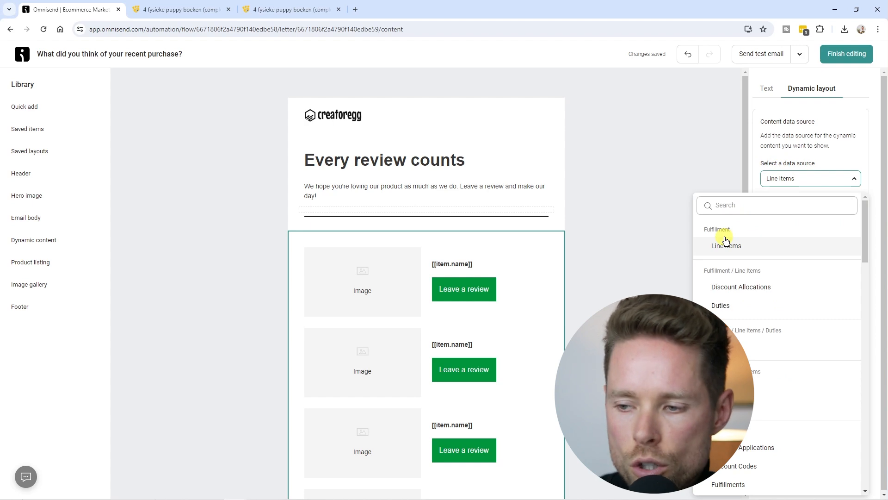
{"action": "left_click_drag", "start_coordinate": [864, 217], "coordinate": [873, 196]}
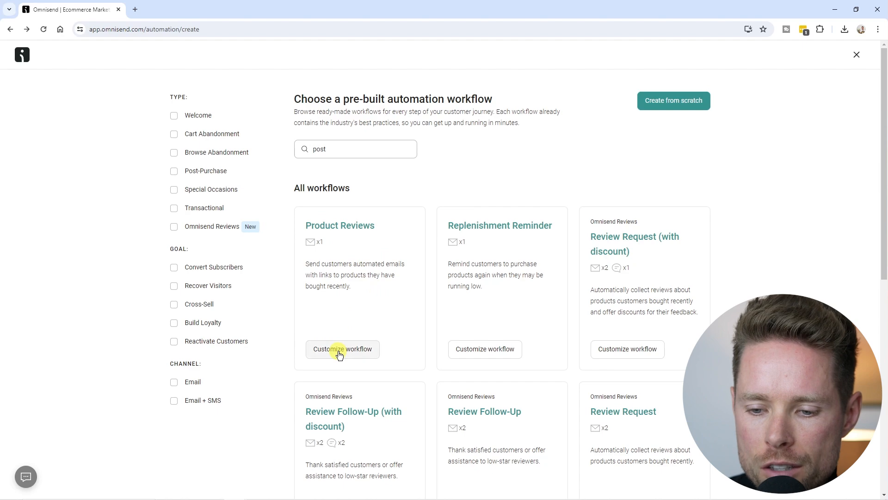
Step: Start customizing the pre-built Product Reviews workflow and rename it "Post Purchase Email Flow"
{"action": "left_click", "coordinate": [341, 351]}
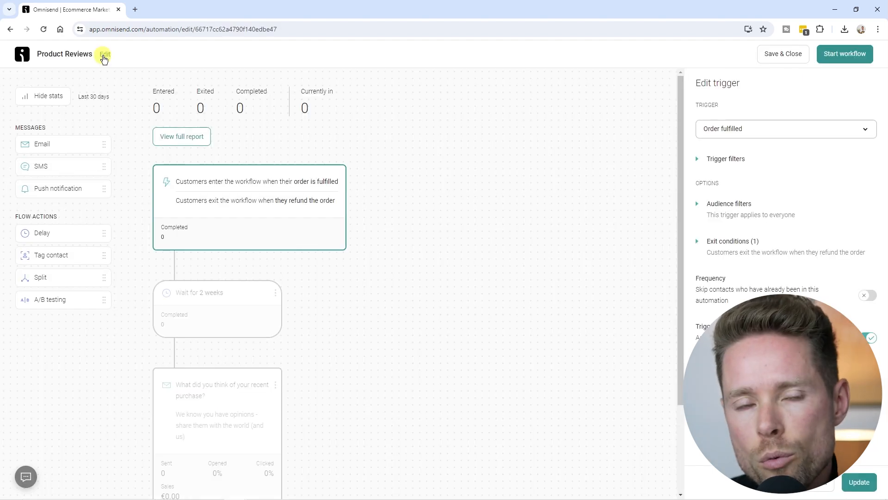
{"action": "left_click", "coordinate": [105, 55]}
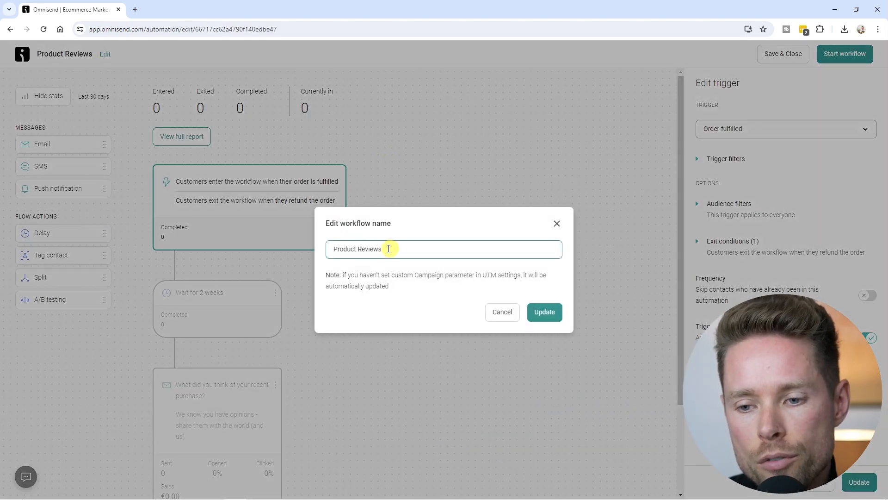
{"action": "triple_click", "coordinate": [384, 253]}
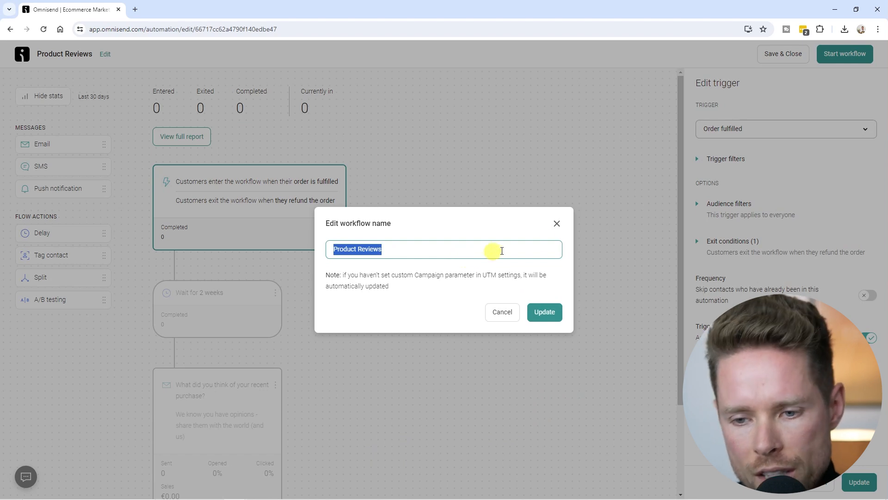
{"action": "type", "text": "Post Purchase Email Flow"}
{"action": "triple_click", "coordinate": [404, 254]}
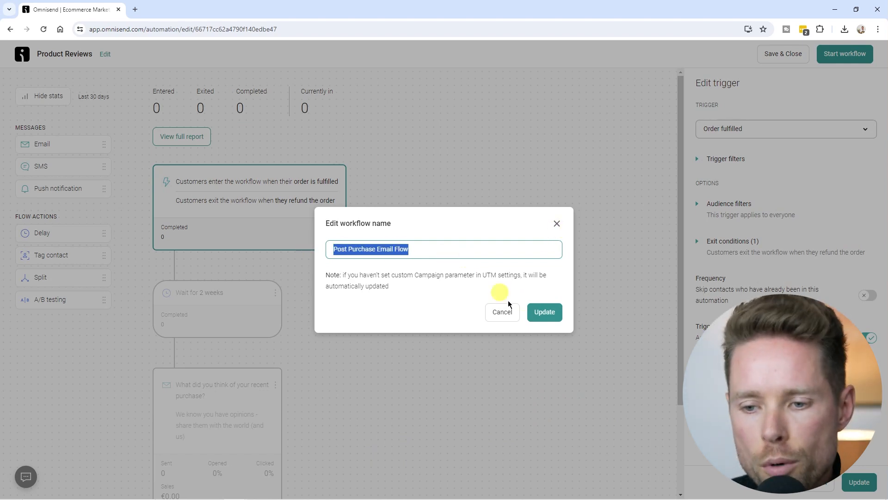
{"action": "left_click", "coordinate": [550, 323]}
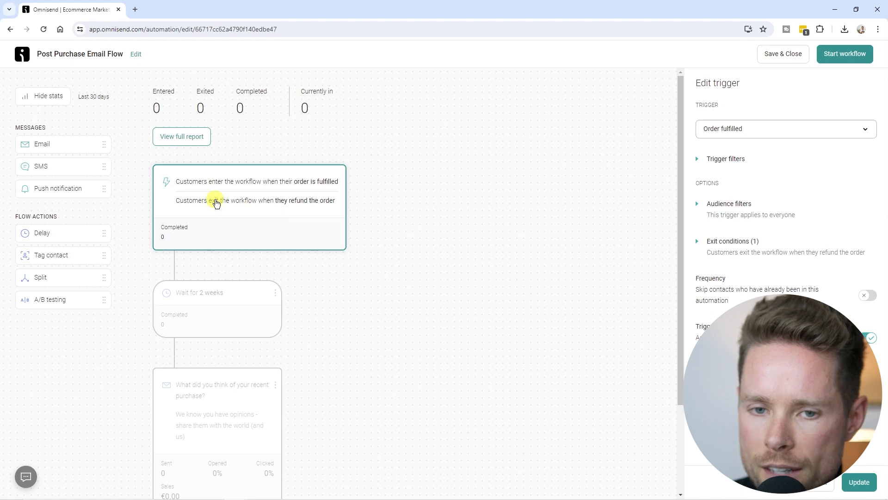
Step: Inspect the Order fulfilled trigger's settings, expand its exit conditions, and look over the workflow's steps
{"action": "left_click_drag", "start_coordinate": [763, 87], "coordinate": [712, 84]}
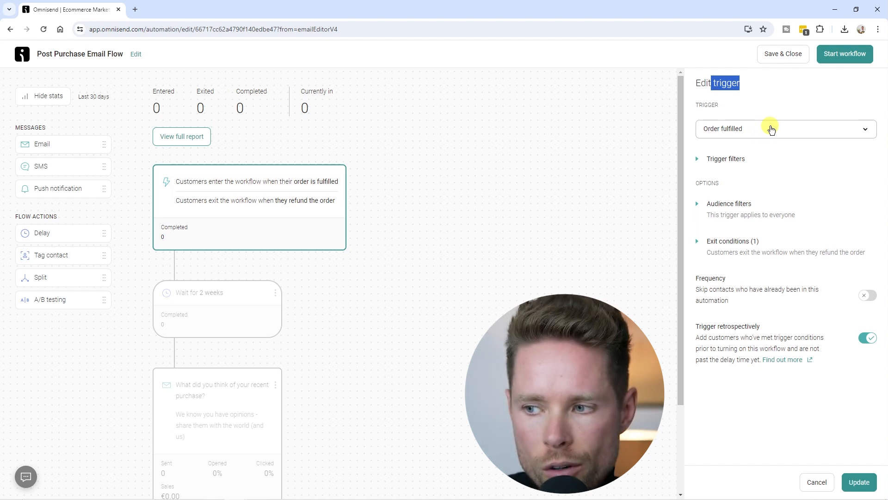
{"action": "left_click", "coordinate": [746, 86]}
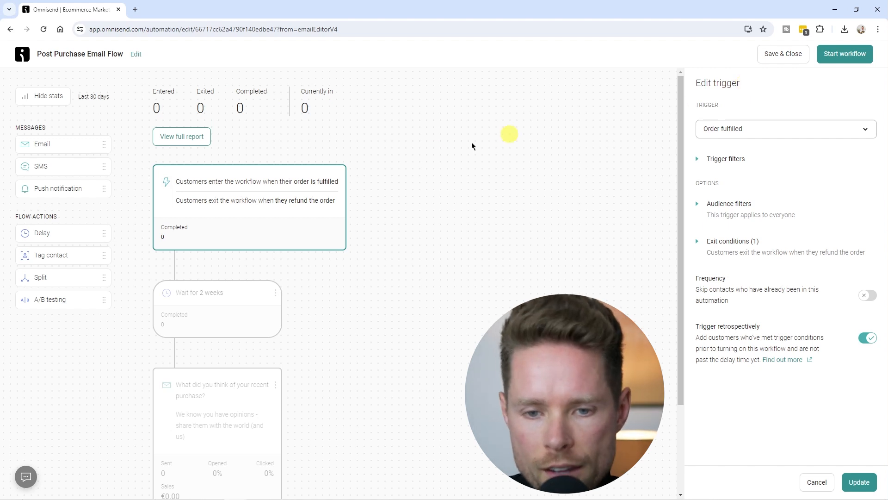
{"action": "left_click", "coordinate": [740, 241]}
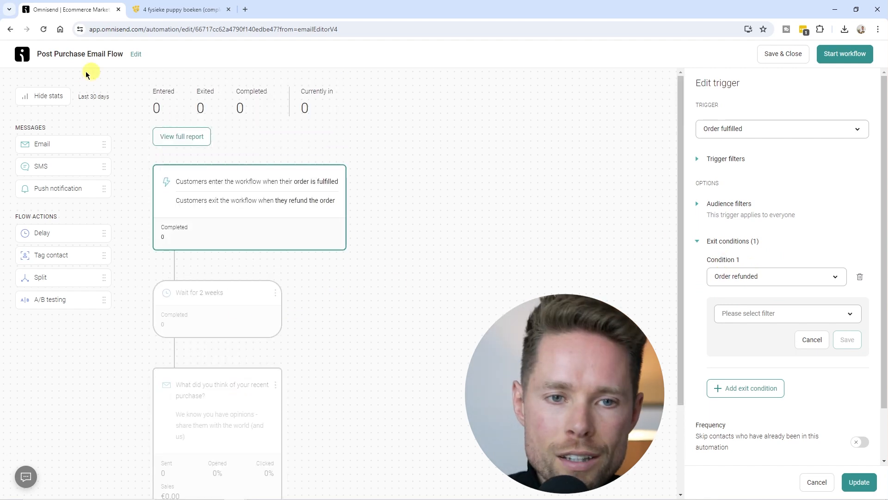
{"action": "scroll", "coordinate": [259, 415], "scroll_direction": "down", "scroll_amount": 2}
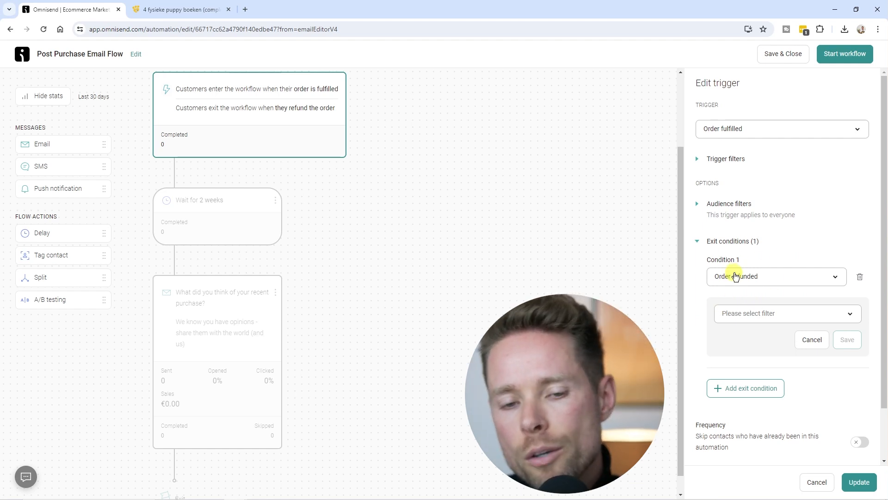
{"action": "scroll", "coordinate": [299, 310], "scroll_direction": "up", "scroll_amount": 2}
{"action": "scroll", "coordinate": [303, 346], "scroll_direction": "down", "scroll_amount": 3}
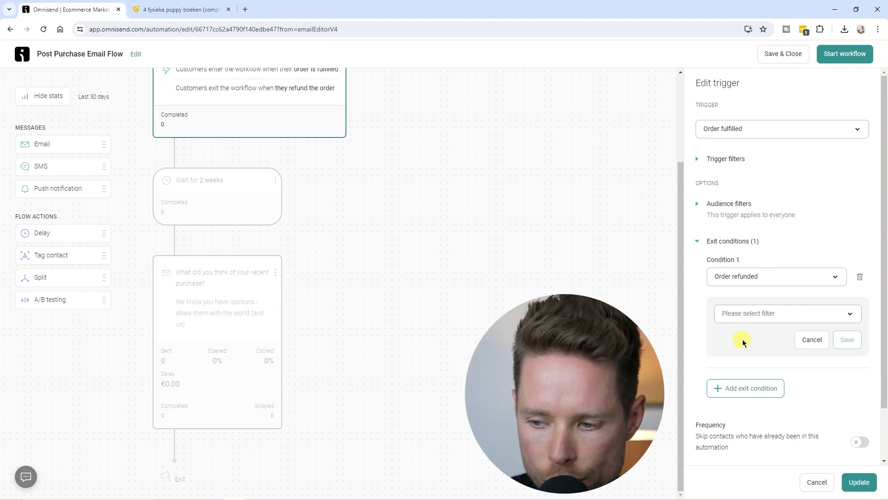
{"action": "scroll", "coordinate": [739, 341], "scroll_direction": "down", "scroll_amount": 1}
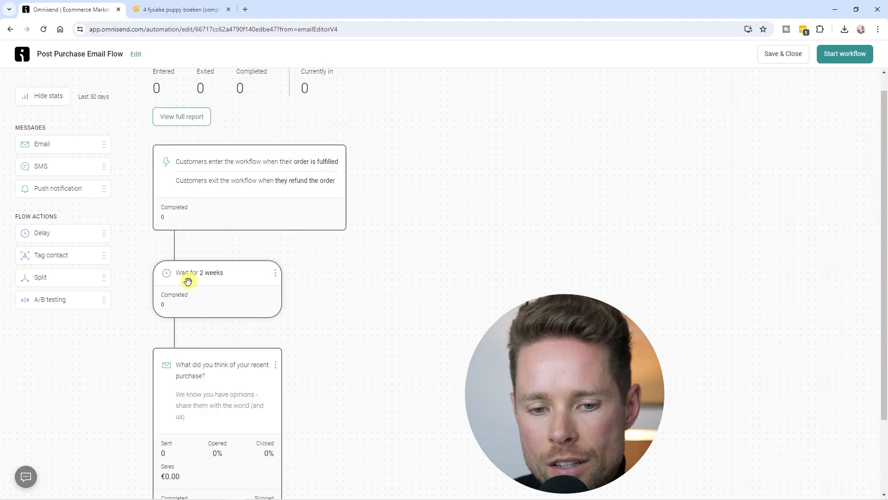
Step: Set the delay before the review email to 2 weeks
{"action": "left_click", "coordinate": [199, 281]}
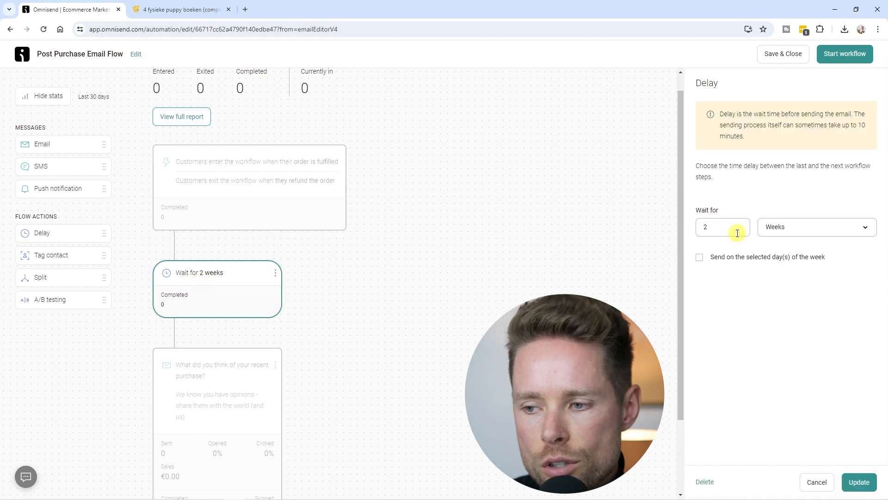
{"action": "left_click_drag", "start_coordinate": [728, 228], "coordinate": [658, 232]}
{"action": "type", "text": "2"}
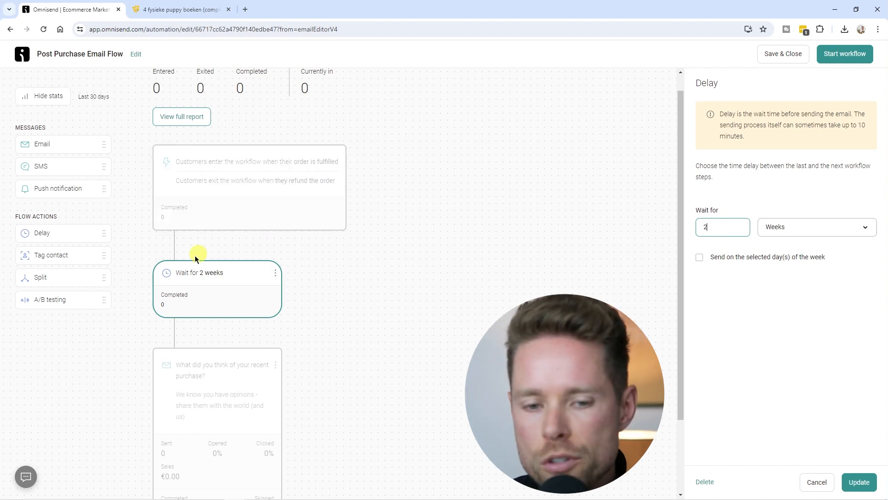
{"action": "left_click", "coordinate": [208, 291]}
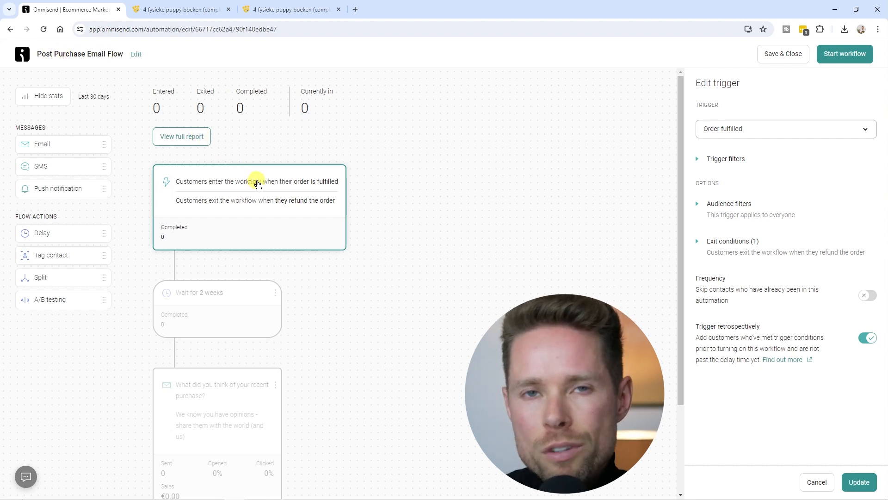
Step: Rename the workflow "Post Purchase Email Flow - Product X"
{"action": "scroll", "coordinate": [277, 195], "scroll_direction": "down", "scroll_amount": 2}
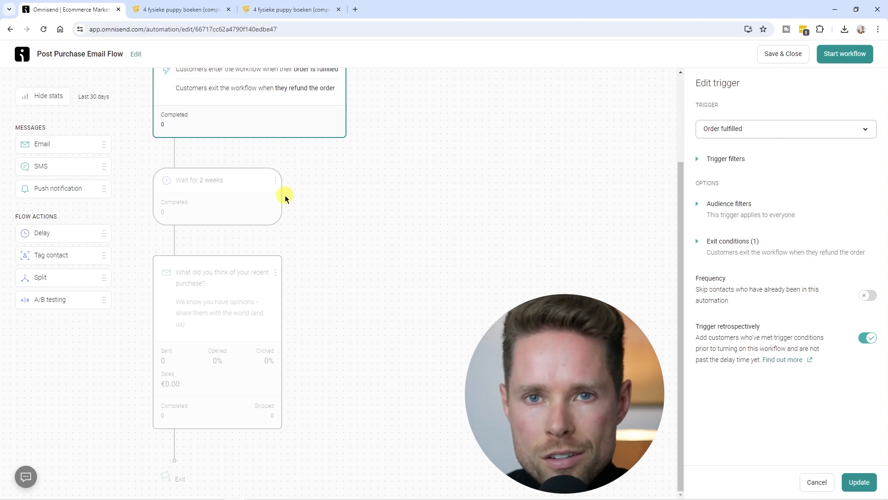
{"action": "scroll", "coordinate": [285, 198], "scroll_direction": "up", "scroll_amount": 2}
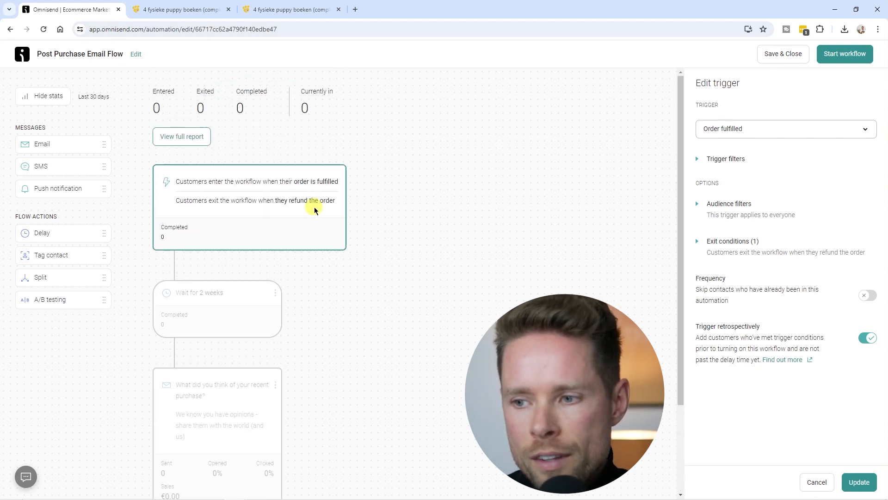
{"action": "left_click", "coordinate": [136, 56]}
{"action": "left_click", "coordinate": [84, 55]}
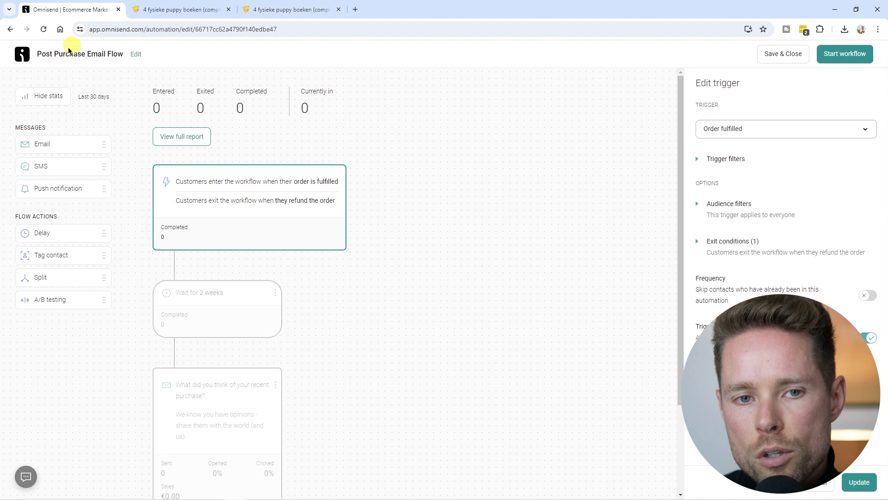
{"action": "left_click", "coordinate": [136, 54]}
{"action": "left_click", "coordinate": [473, 248]}
{"action": "type", "text": "- Product X"}
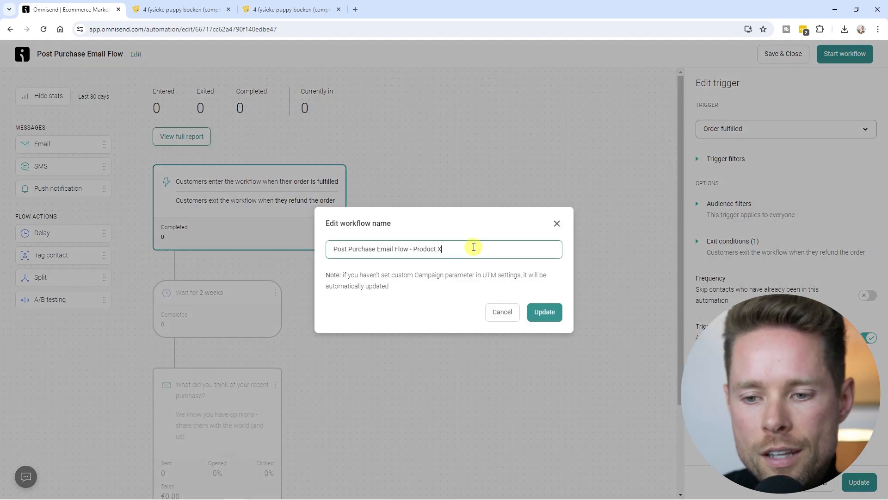
{"action": "key", "text": "ctrl+a"}
{"action": "left_click", "coordinate": [545, 312]}
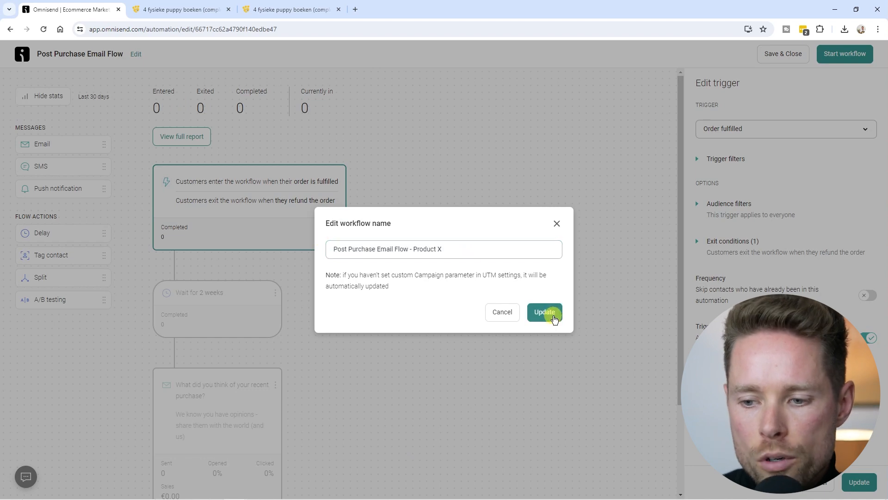
Step: Add a trigger filter to the Order fulfilled trigger based on Product Id under Fulfillment / Line Items
{"action": "left_click", "coordinate": [726, 159]}
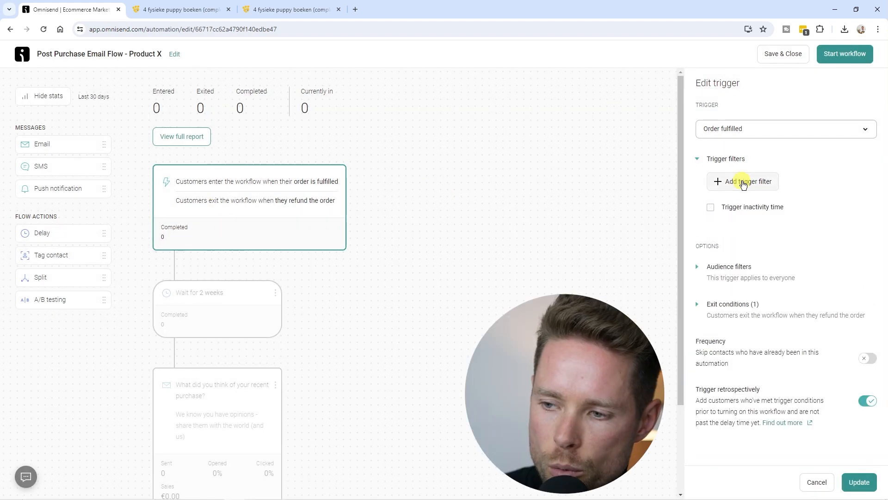
{"action": "left_click", "coordinate": [743, 182]}
{"action": "left_click", "coordinate": [740, 197]}
{"action": "left_click_drag", "start_coordinate": [866, 239], "coordinate": [772, 214]}
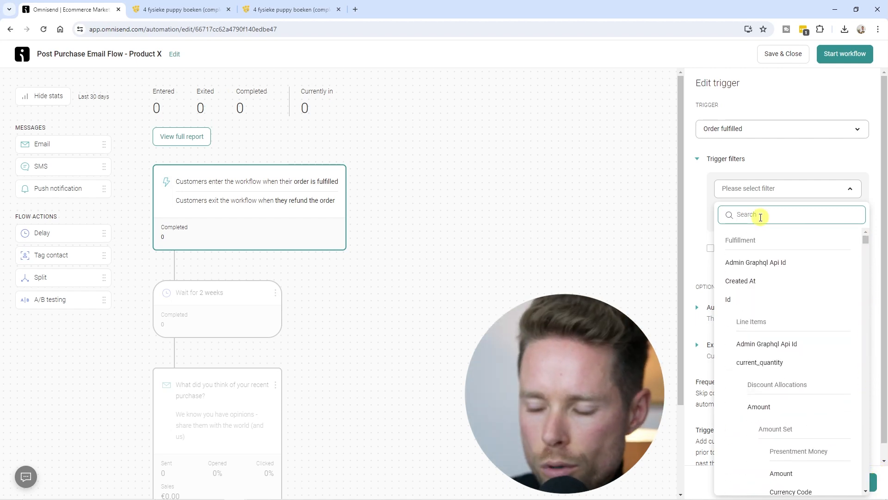
{"action": "type", "text": "product"}
{"action": "double_click", "coordinate": [760, 217]}
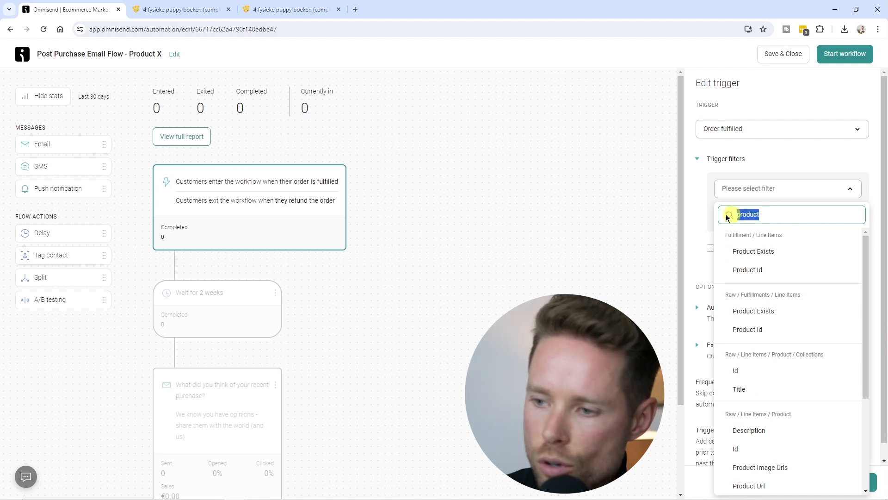
{"action": "left_click", "coordinate": [764, 273]}
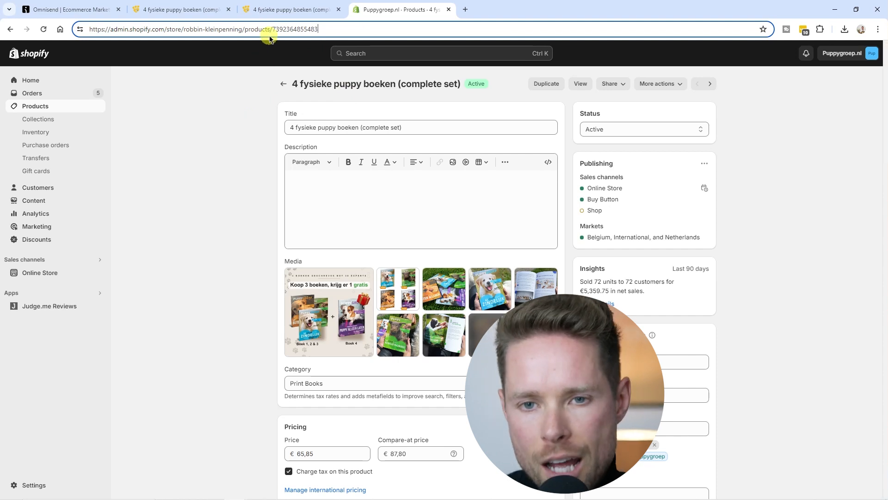
{"action": "left_click_drag", "start_coordinate": [272, 30], "coordinate": [353, 32]}
{"action": "key", "text": "ctrl+c"}
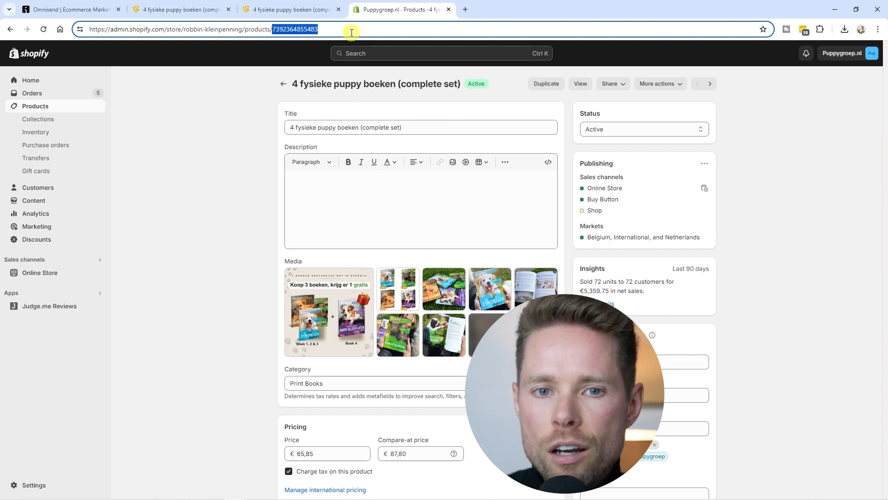
{"action": "left_click", "coordinate": [81, 9]}
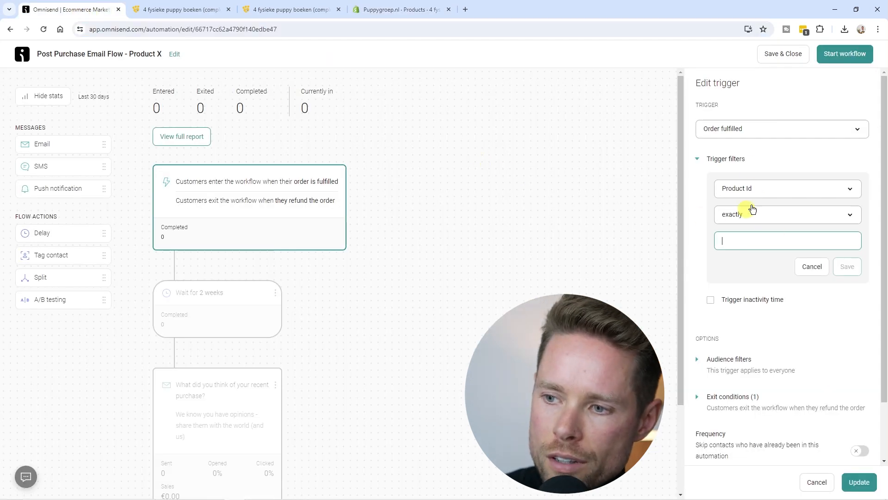
{"action": "key", "text": "ctrl+v"}
{"action": "left_click_drag", "start_coordinate": [813, 244], "coordinate": [693, 239]}
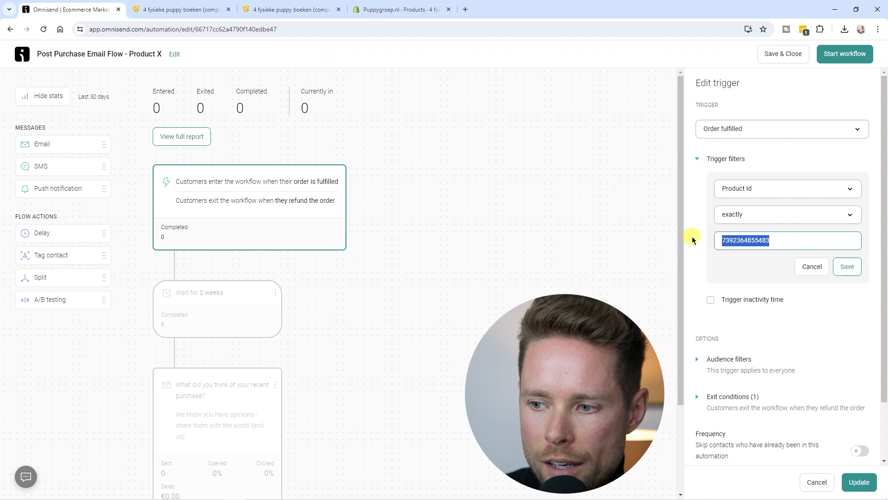
{"action": "left_click", "coordinate": [849, 268]}
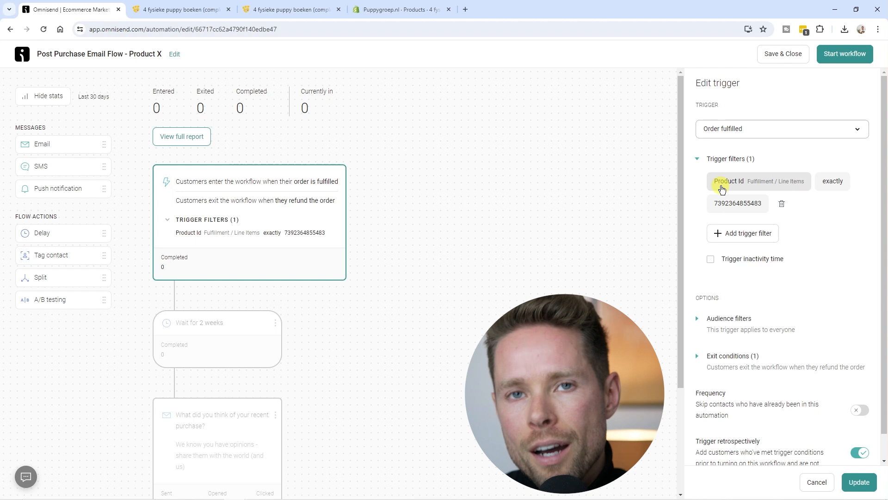
{"action": "left_click", "coordinate": [361, 321]}
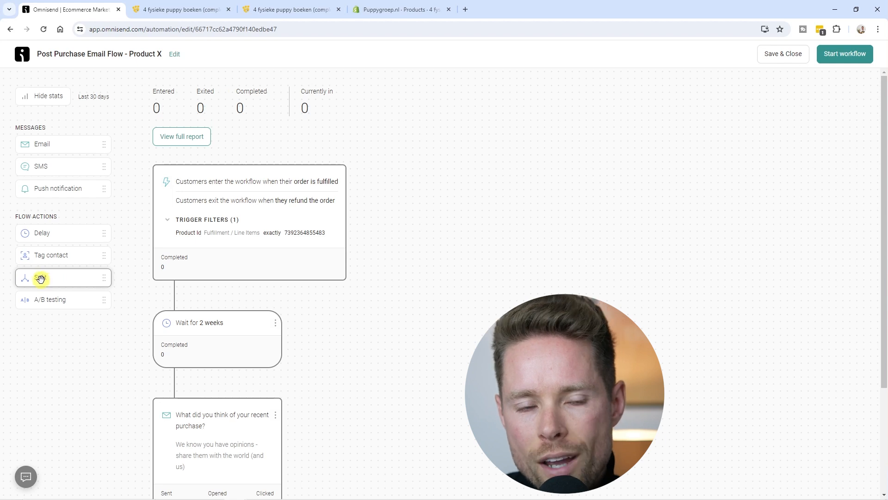
Step: Insert a split between the trigger and the delay, with a trigger-filter rule on the Fulfillment / Line Items Product Id matching exactly
{"action": "left_click_drag", "start_coordinate": [39, 278], "coordinate": [193, 296]}
{"action": "left_click", "coordinate": [756, 185]}
{"action": "left_click", "coordinate": [745, 206]}
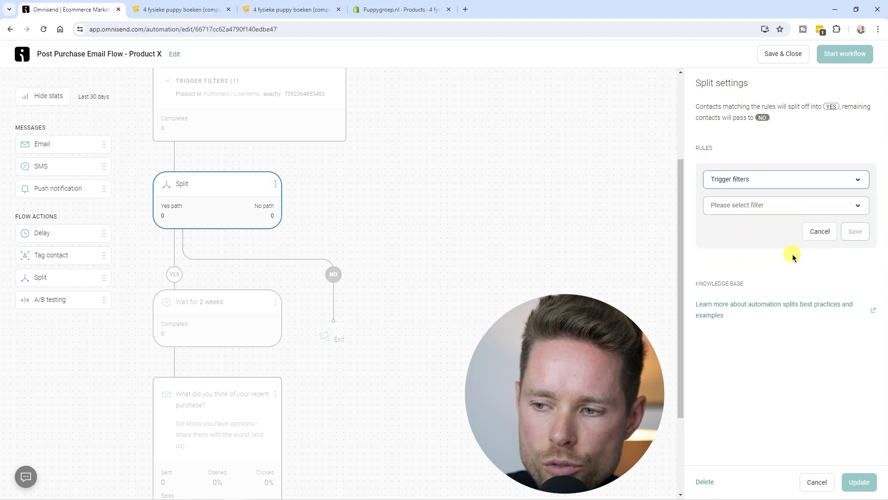
{"action": "left_click", "coordinate": [763, 205]}
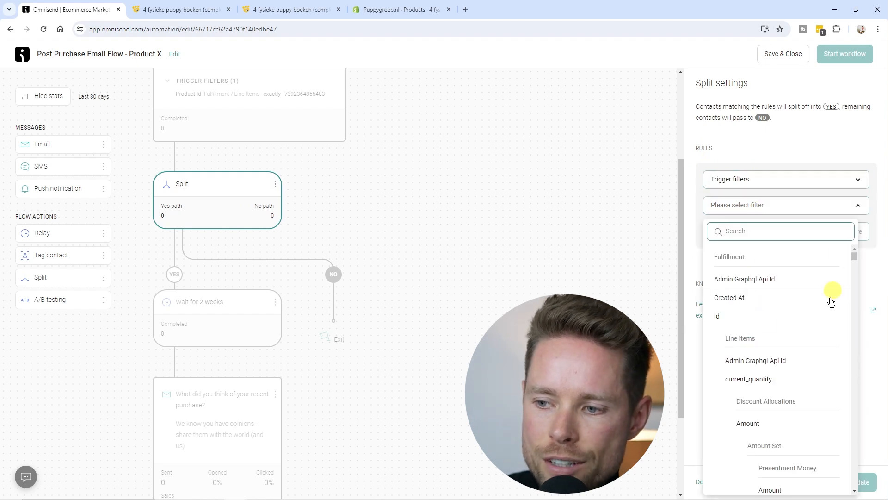
{"action": "scroll", "coordinate": [421, 262], "scroll_direction": "up", "scroll_amount": 3}
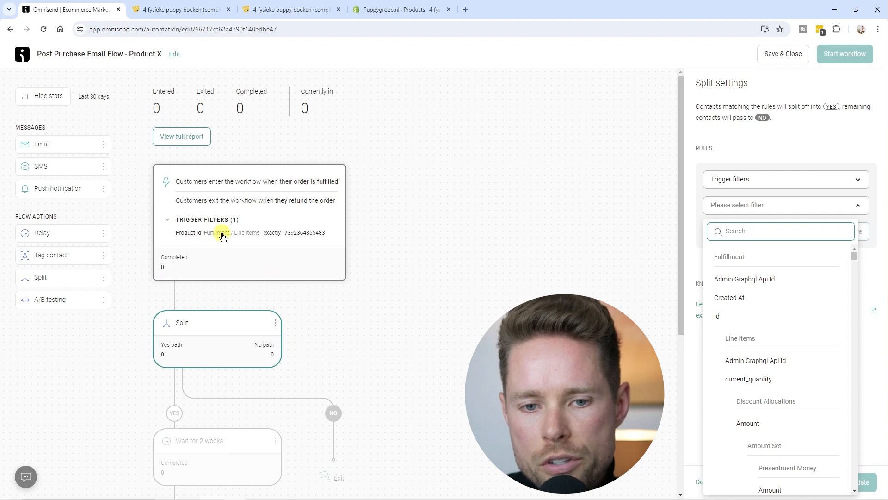
{"action": "type", "text": "product"}
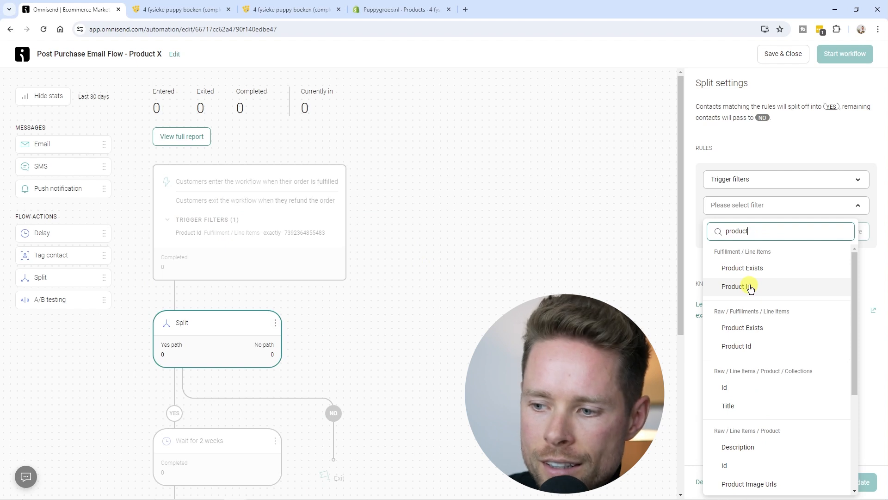
{"action": "left_click", "coordinate": [751, 287]}
{"action": "left_click", "coordinate": [727, 259]}
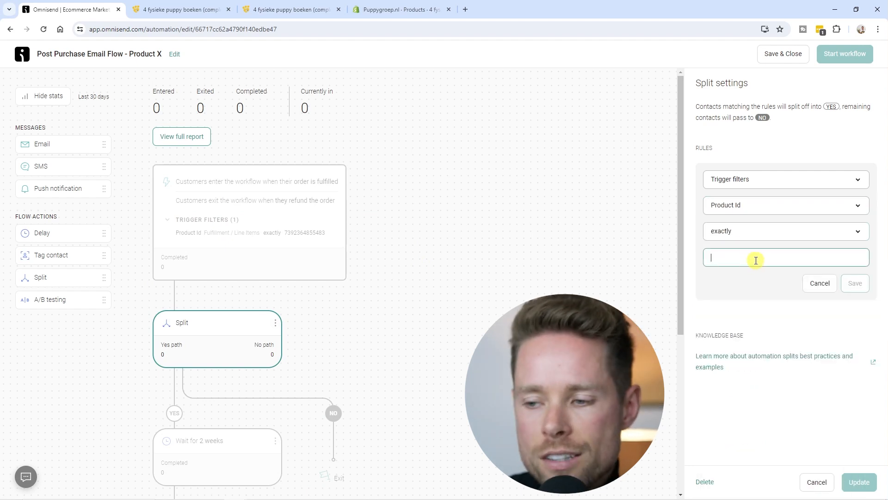
{"action": "left_click", "coordinate": [380, 9]}
{"action": "triple_click", "coordinate": [312, 33]}
{"action": "double_click", "coordinate": [314, 28]}
{"action": "key", "text": "ctrl+c"}
{"action": "left_click", "coordinate": [84, 9]}
{"action": "left_click", "coordinate": [738, 256]}
{"action": "key", "text": "ctrl+v"}
{"action": "left_click", "coordinate": [860, 288]}
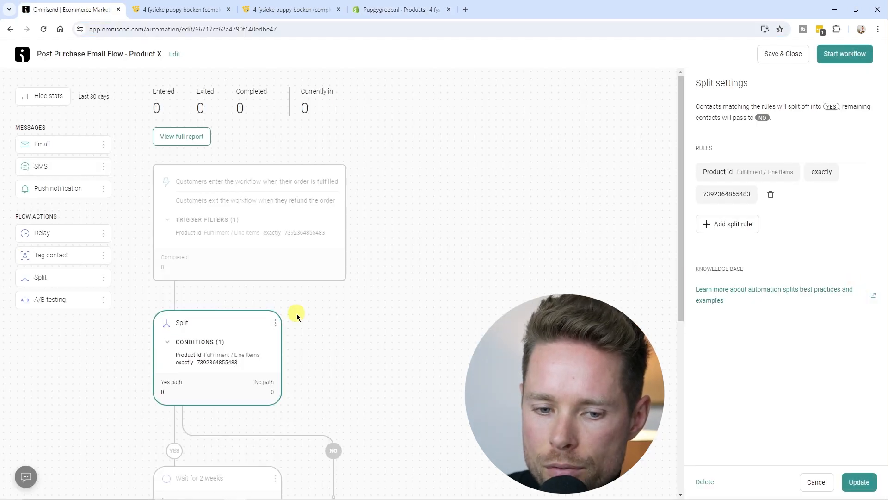
{"action": "scroll", "coordinate": [297, 314], "scroll_direction": "down", "scroll_amount": 1}
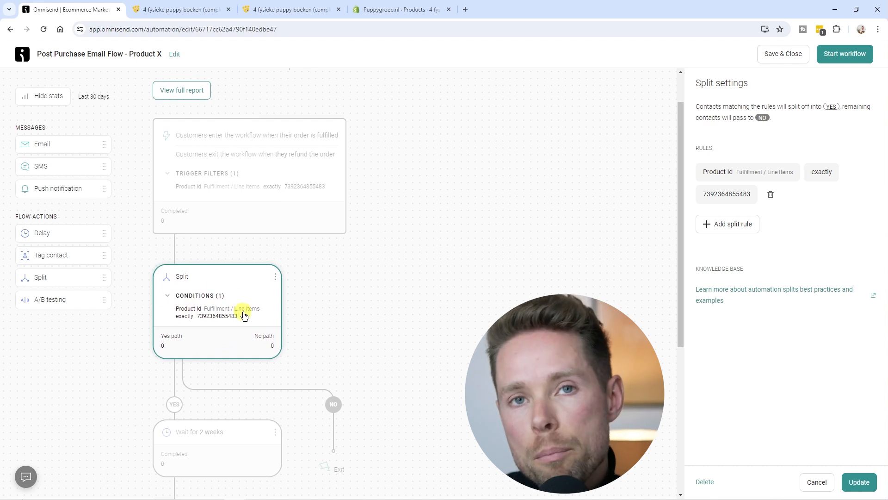
Step: Add a 3-minute delay at the start of the split's Yes path, followed by a blank email before the 2-week delay
{"action": "scroll", "coordinate": [174, 321], "scroll_direction": "down", "scroll_amount": 3}
{"action": "scroll", "coordinate": [173, 308], "scroll_direction": "up", "scroll_amount": 1}
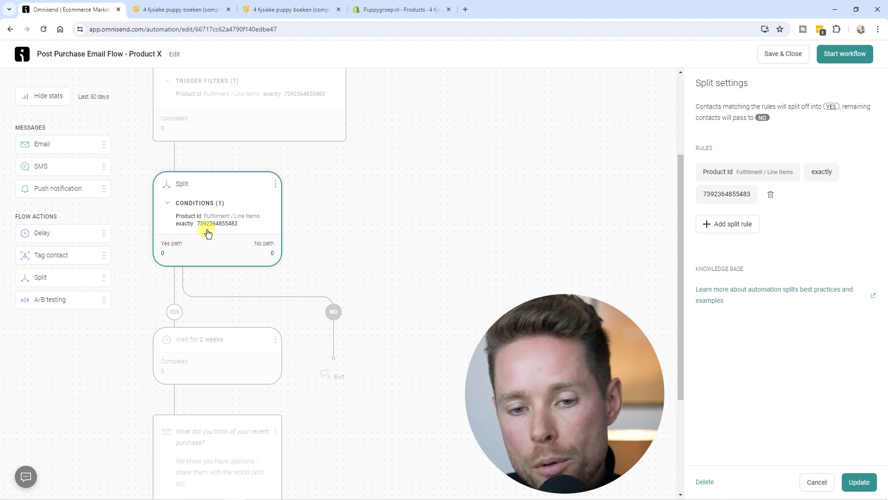
{"action": "left_click_drag", "start_coordinate": [42, 233], "coordinate": [217, 327]}
{"action": "double_click", "coordinate": [717, 227]}
{"action": "type", "text": "3"}
{"action": "left_click", "coordinate": [860, 481]}
{"action": "scroll", "coordinate": [198, 321], "scroll_direction": "down", "scroll_amount": 2}
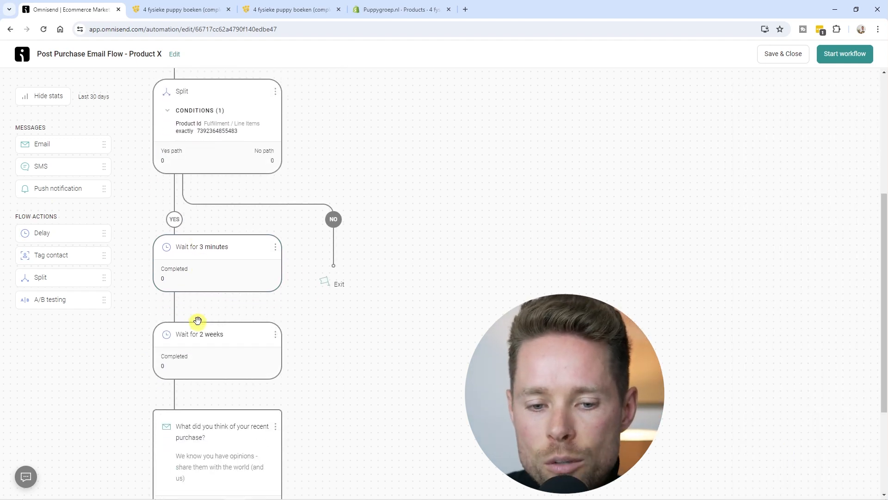
{"action": "left_click_drag", "start_coordinate": [56, 144], "coordinate": [228, 351]}
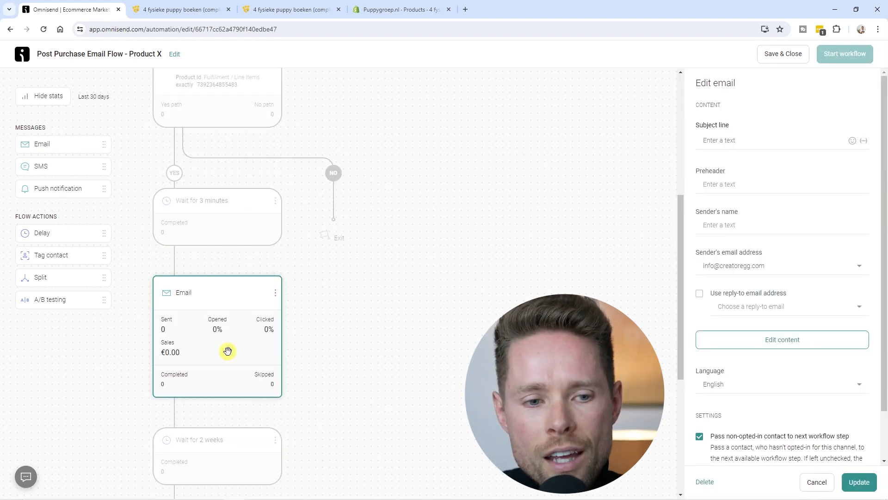
Step: Insert a second split on the first split's No path, with a trigger-filter rule on the Fulfillment / Line Items Product Id
{"action": "scroll", "coordinate": [188, 213], "scroll_direction": "up", "scroll_amount": 3}
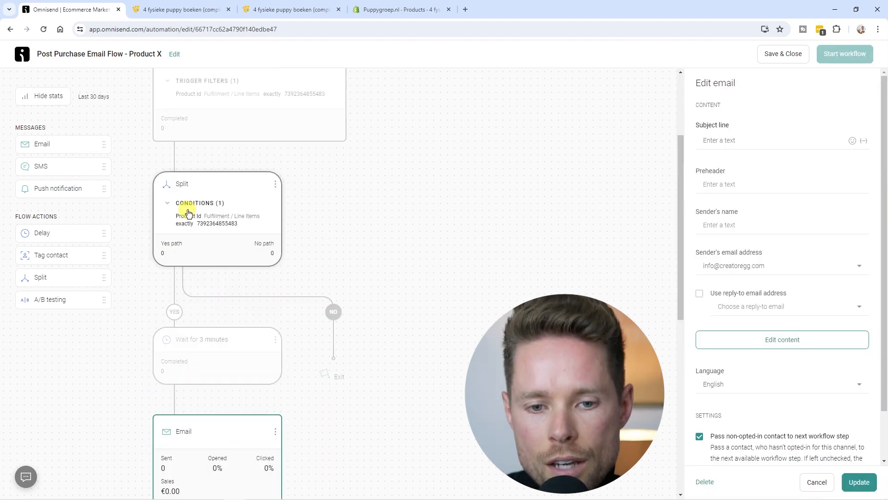
{"action": "left_click_drag", "start_coordinate": [40, 277], "coordinate": [349, 317]}
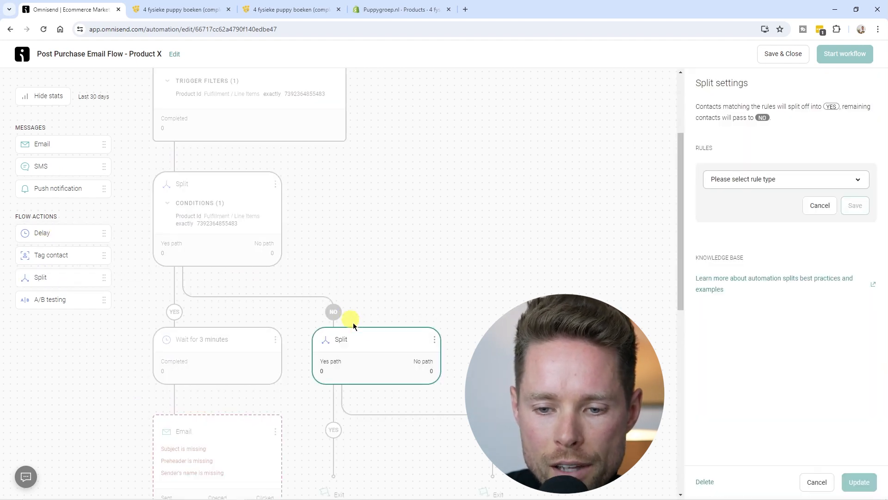
{"action": "left_click", "coordinate": [752, 184]}
{"action": "left_click", "coordinate": [734, 206]}
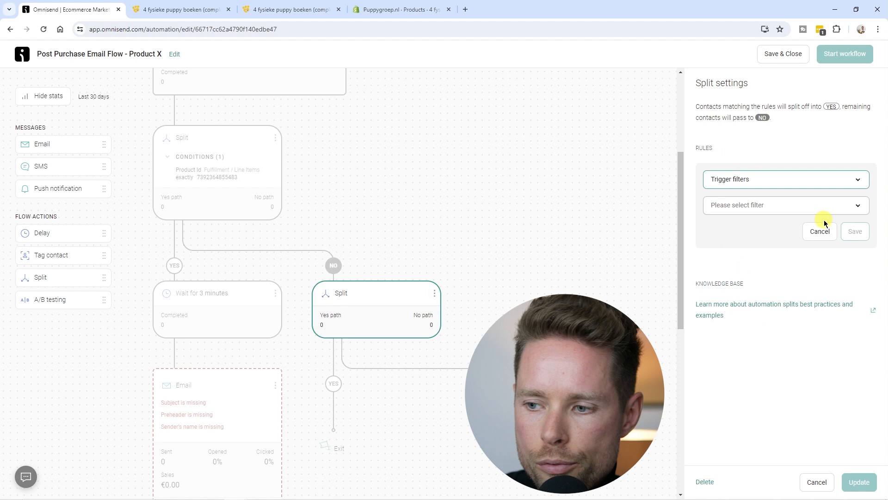
{"action": "left_click", "coordinate": [742, 212]}
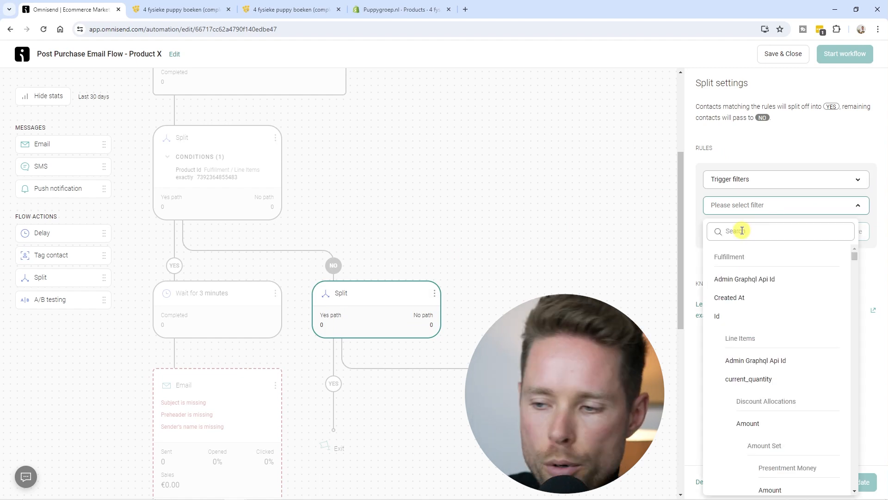
{"action": "left_click", "coordinate": [743, 230]}
{"action": "type", "text": "product"}
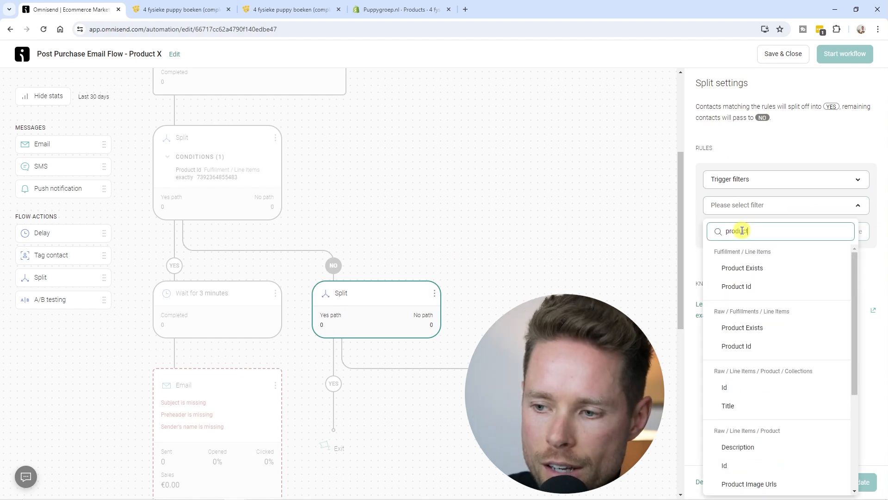
{"action": "left_click", "coordinate": [757, 292]}
Step: Save the second split's Product Id rule with 3234234 as the exact value
{"action": "left_click", "coordinate": [755, 256]}
{"action": "type", "text": "3234234"}
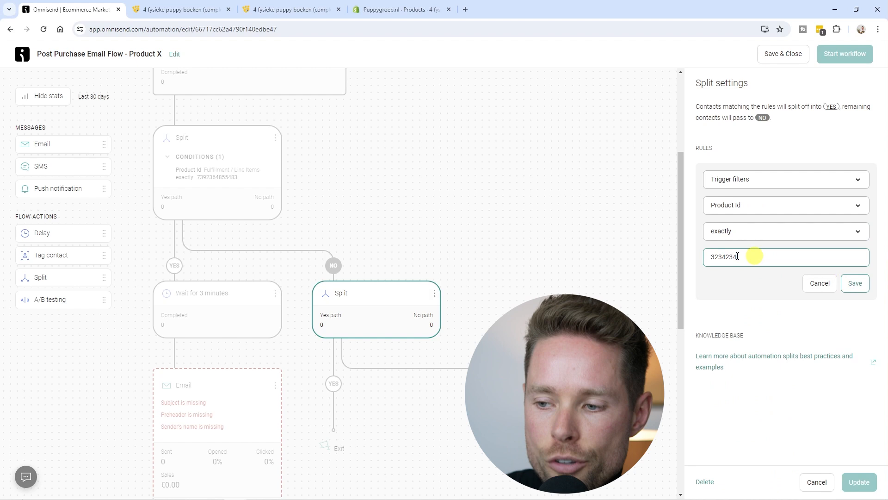
{"action": "double_click", "coordinate": [738, 257]}
{"action": "left_click", "coordinate": [865, 288]}
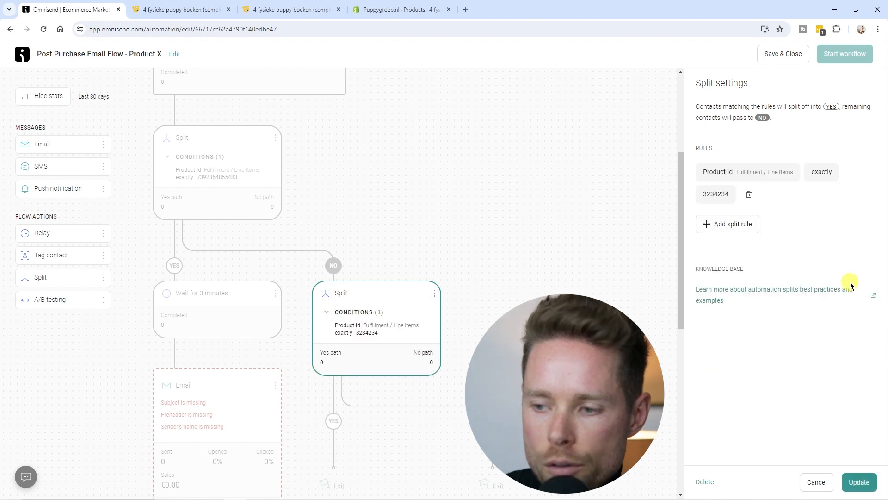
Step: Examine how the two splits branch the workflow, including the Yes path's delay and email and the No path's product condition
{"action": "scroll", "coordinate": [464, 290], "scroll_direction": "down", "scroll_amount": 3}
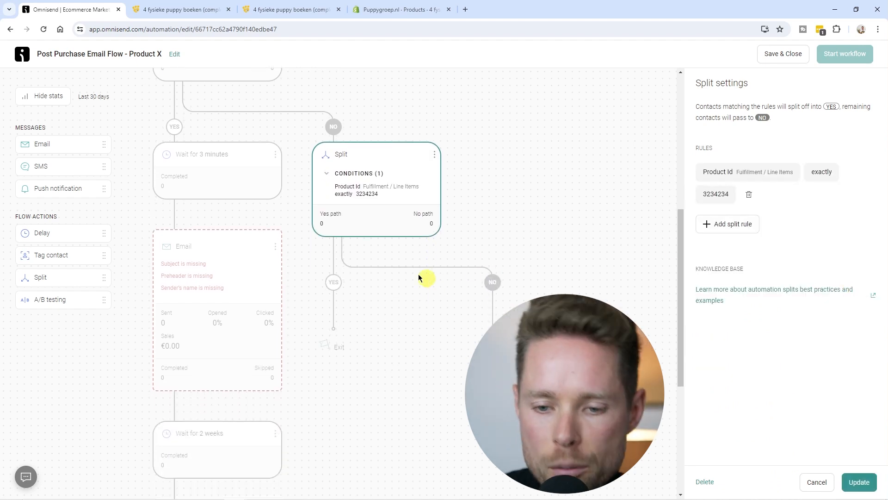
{"action": "scroll", "coordinate": [341, 299], "scroll_direction": "up", "scroll_amount": 1}
{"action": "scroll", "coordinate": [342, 300], "scroll_direction": "up", "scroll_amount": 1}
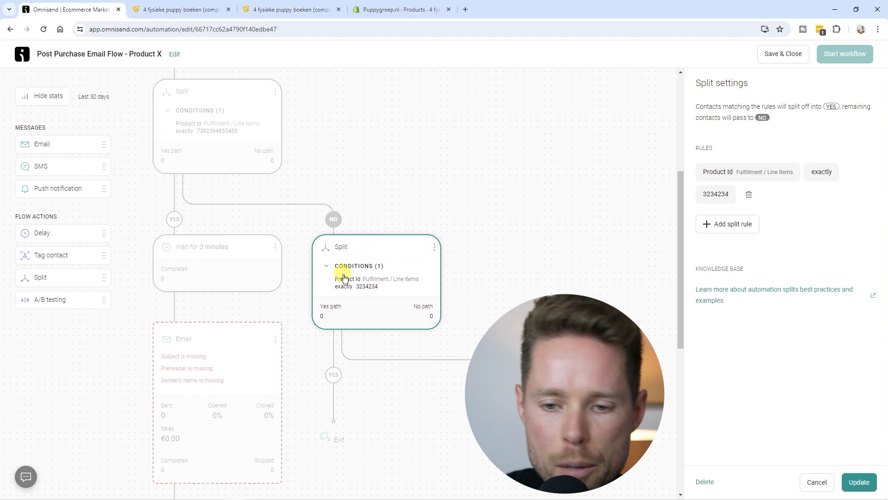
{"action": "scroll", "coordinate": [353, 290], "scroll_direction": "up", "scroll_amount": 1}
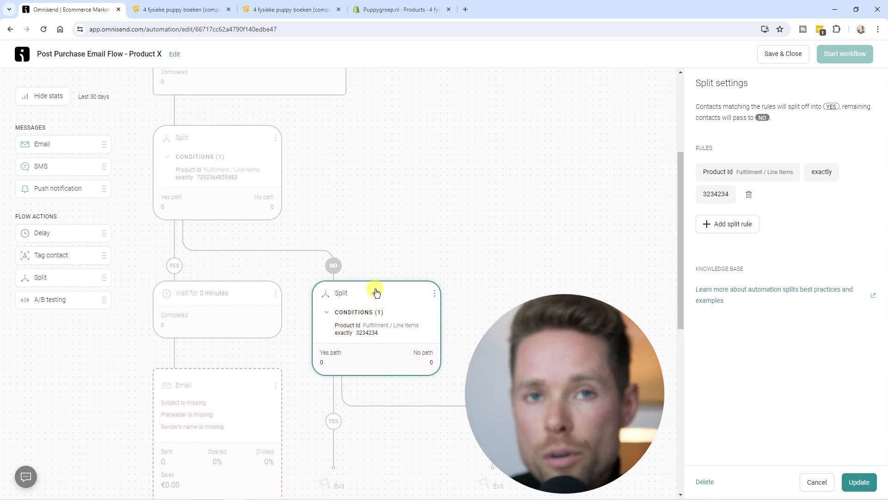
{"action": "scroll", "coordinate": [470, 279], "scroll_direction": "down", "scroll_amount": 3}
{"action": "scroll", "coordinate": [480, 287], "scroll_direction": "up", "scroll_amount": 4}
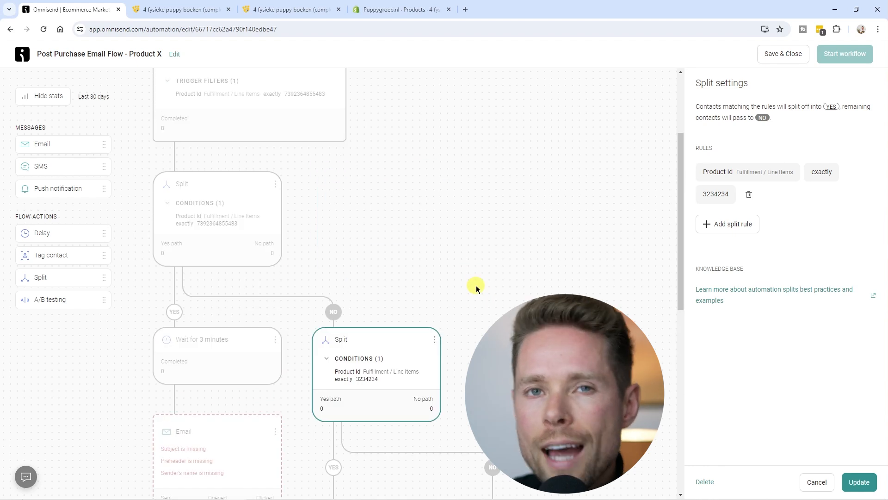
{"action": "scroll", "coordinate": [479, 292], "scroll_direction": "down", "scroll_amount": 1}
{"action": "scroll", "coordinate": [477, 319], "scroll_direction": "up", "scroll_amount": 2}
{"action": "scroll", "coordinate": [259, 320], "scroll_direction": "down", "scroll_amount": 3}
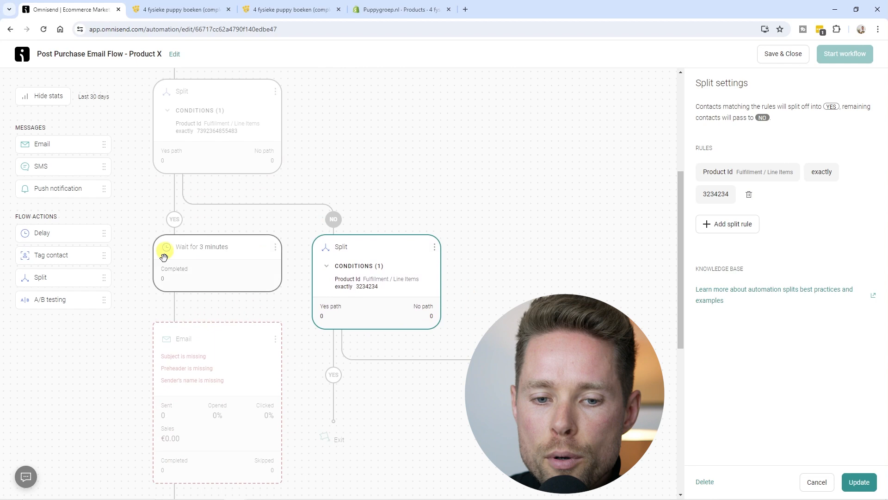
{"action": "scroll", "coordinate": [278, 313], "scroll_direction": "up", "scroll_amount": 3}
{"action": "scroll", "coordinate": [282, 267], "scroll_direction": "down", "scroll_amount": 3}
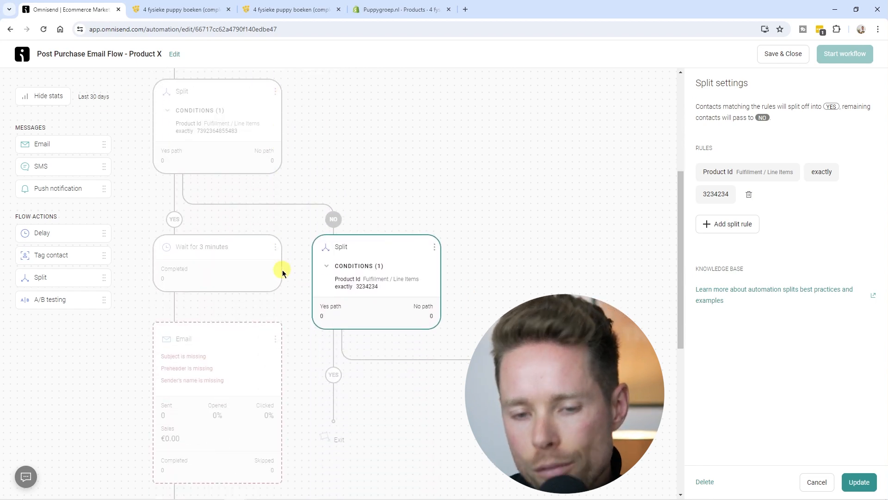
{"action": "scroll", "coordinate": [430, 284], "scroll_direction": "up", "scroll_amount": 1}
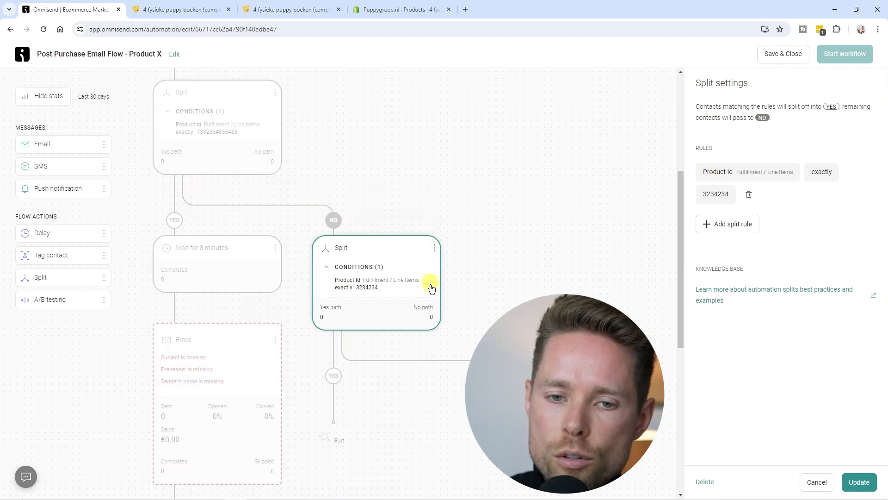
Step: Delete the second split from the first split's No path
{"action": "left_click", "coordinate": [435, 293]}
{"action": "left_click", "coordinate": [409, 316]}
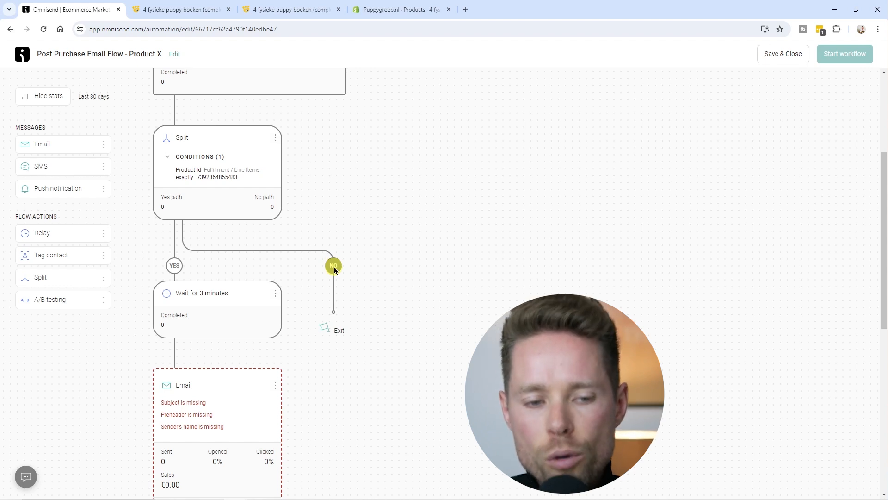
Step: Add a 2-week delay to the split's No path, followed by a blank email
{"action": "left_click_drag", "start_coordinate": [57, 239], "coordinate": [348, 265]}
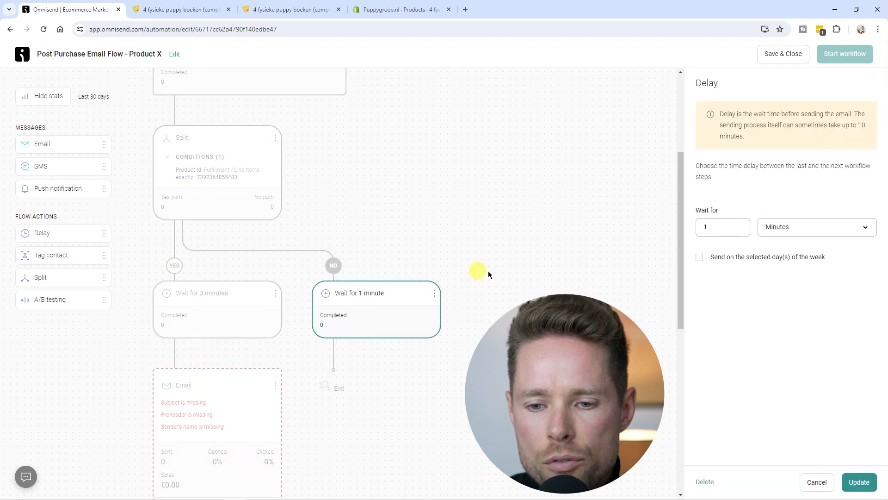
{"action": "left_click", "coordinate": [789, 228]}
{"action": "left_click", "coordinate": [775, 307]}
{"action": "double_click", "coordinate": [713, 227]}
{"action": "type", "text": "2"}
{"action": "left_click", "coordinate": [859, 482]}
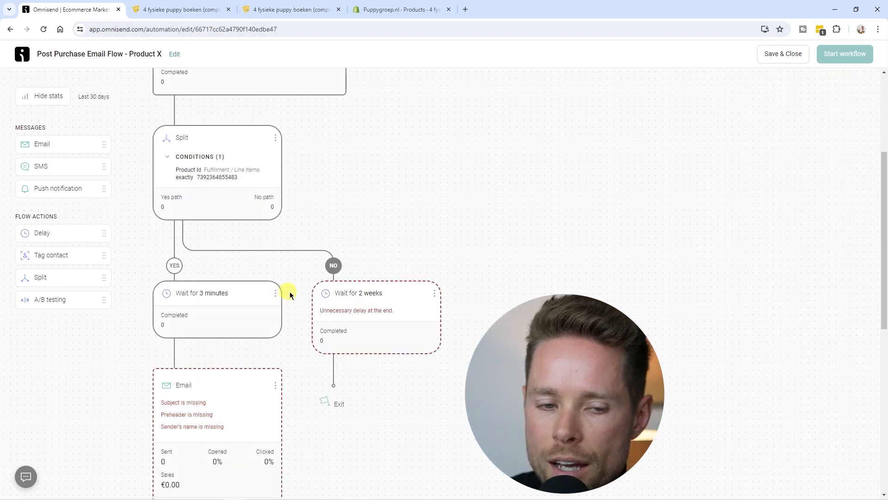
{"action": "left_click_drag", "start_coordinate": [42, 145], "coordinate": [356, 368]}
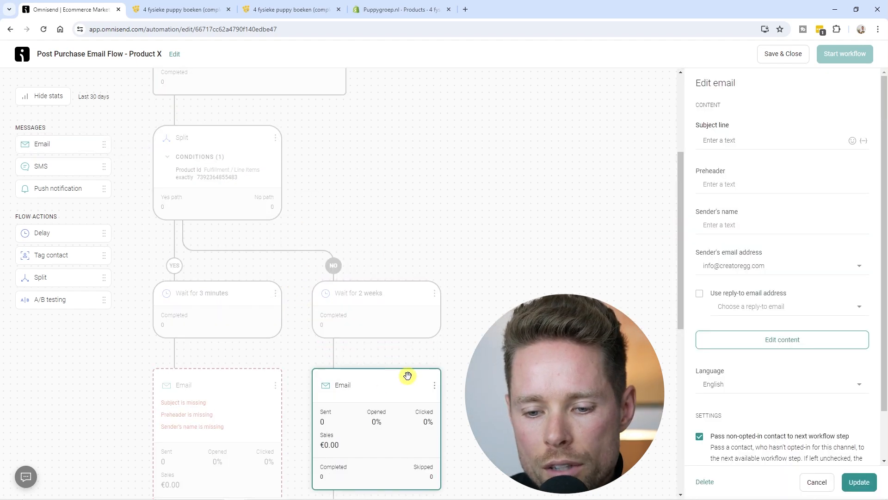
{"action": "scroll", "coordinate": [395, 372], "scroll_direction": "down", "scroll_amount": 1}
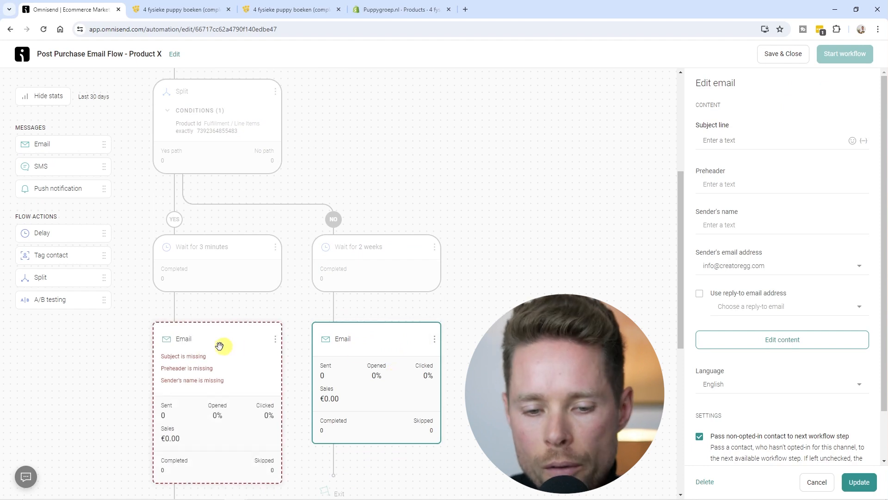
Step: Clone the "What did you think of your recent purchase?" email and move the copy to the No path, directly after the 2-week delay
{"action": "scroll", "coordinate": [228, 341], "scroll_direction": "down", "scroll_amount": 7}
{"action": "left_click", "coordinate": [275, 296]}
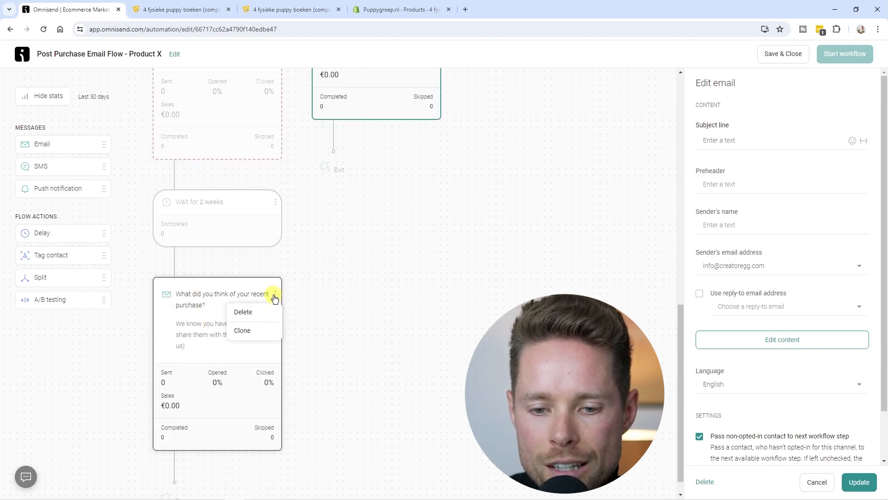
{"action": "left_click", "coordinate": [243, 330]}
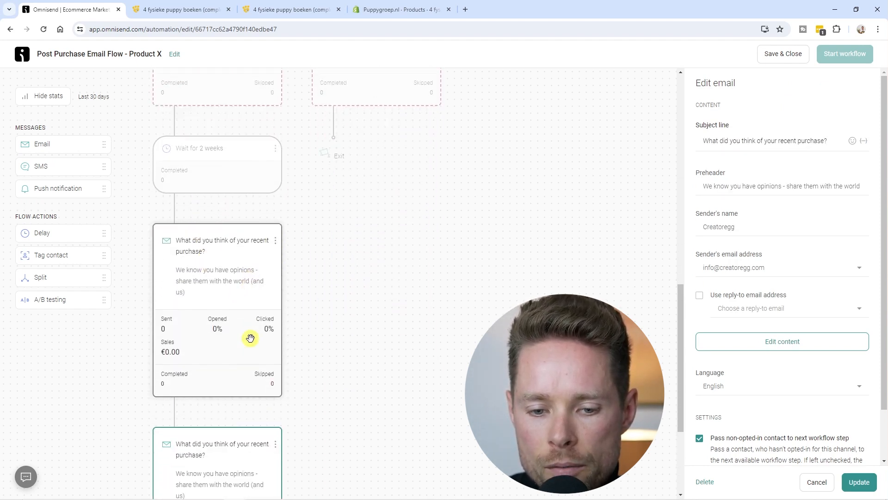
{"action": "scroll", "coordinate": [332, 227], "scroll_direction": "up", "scroll_amount": 3}
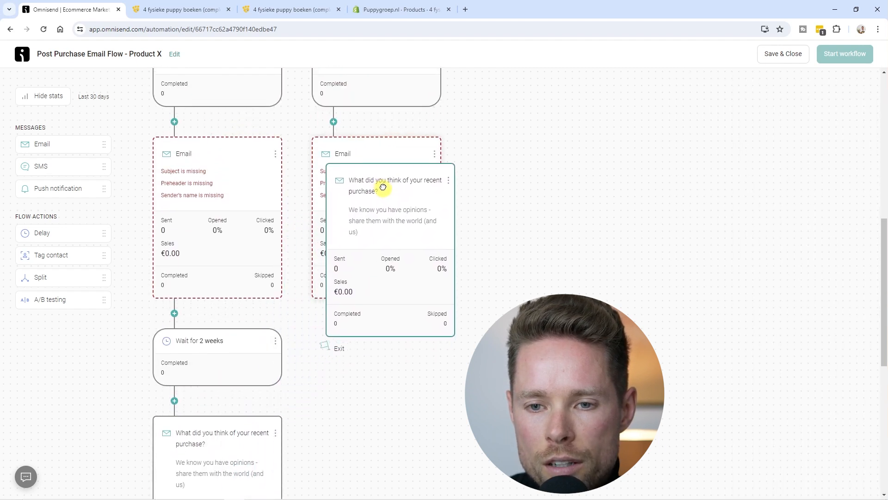
{"action": "left_click", "coordinate": [380, 176]}
{"action": "scroll", "coordinate": [381, 266], "scroll_direction": "down", "scroll_amount": 3}
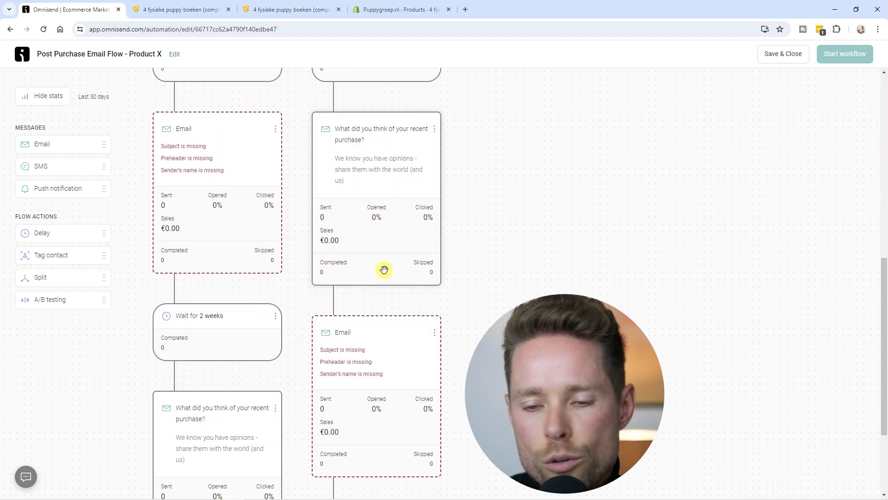
Step: Delete the blank email below the cloned review email on the No path
{"action": "left_click", "coordinate": [435, 274]}
{"action": "left_click", "coordinate": [412, 291]}
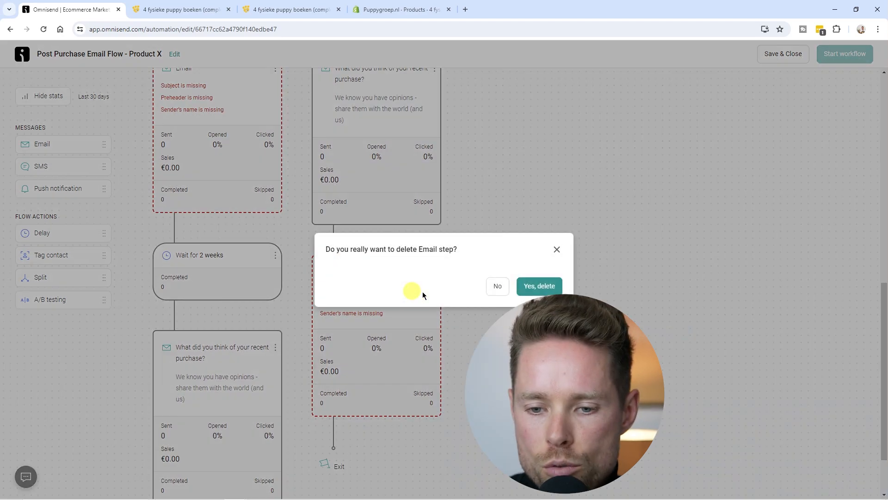
{"action": "left_click", "coordinate": [540, 286]}
{"action": "scroll", "coordinate": [416, 296], "scroll_direction": "up", "scroll_amount": 8}
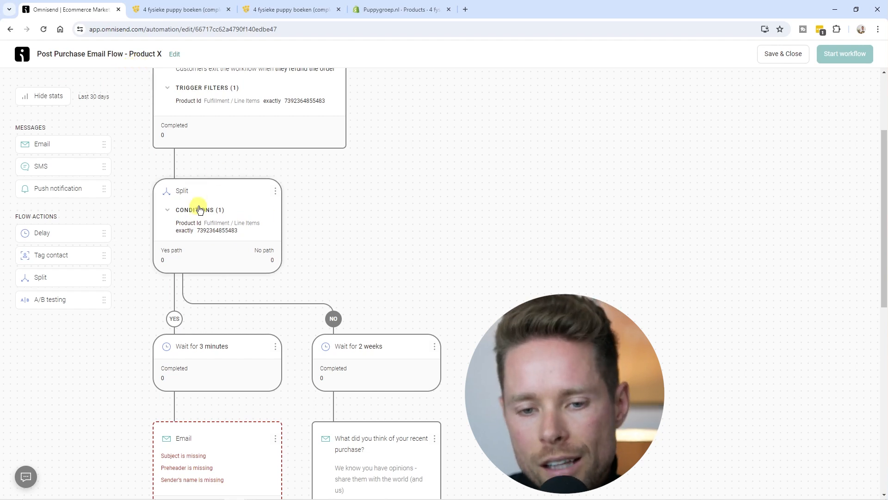
{"action": "scroll", "coordinate": [358, 274], "scroll_direction": "down", "scroll_amount": 3}
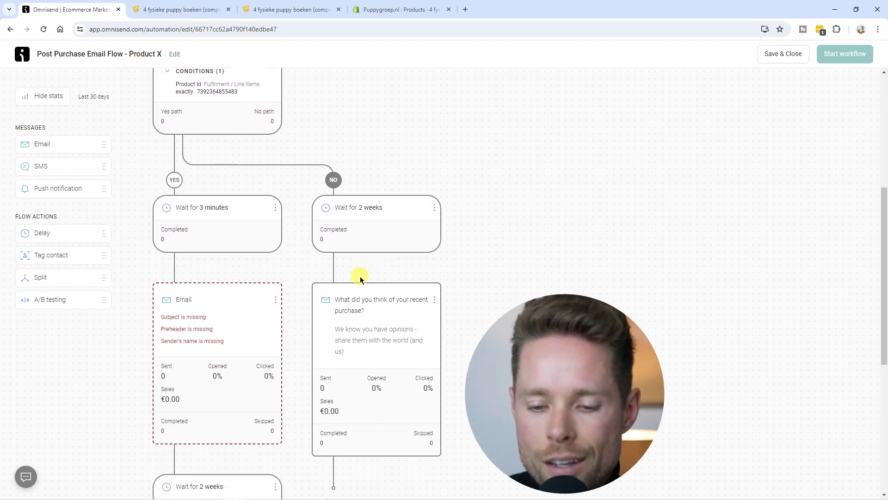